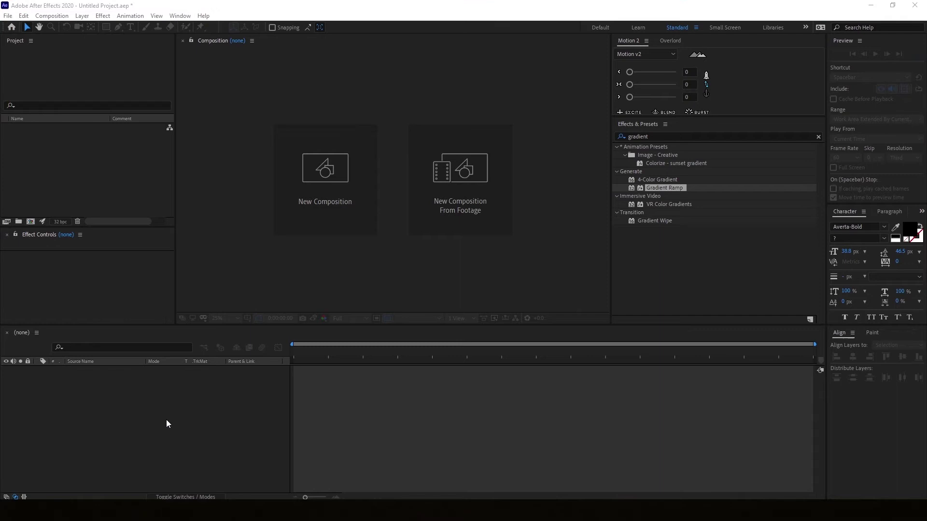
Create a new 1920×1080, four-second, 60 fps composition with the default settings.
{"action": "left_click", "coordinate": [253, 288]}
{"action": "left_click", "coordinate": [338, 193]}
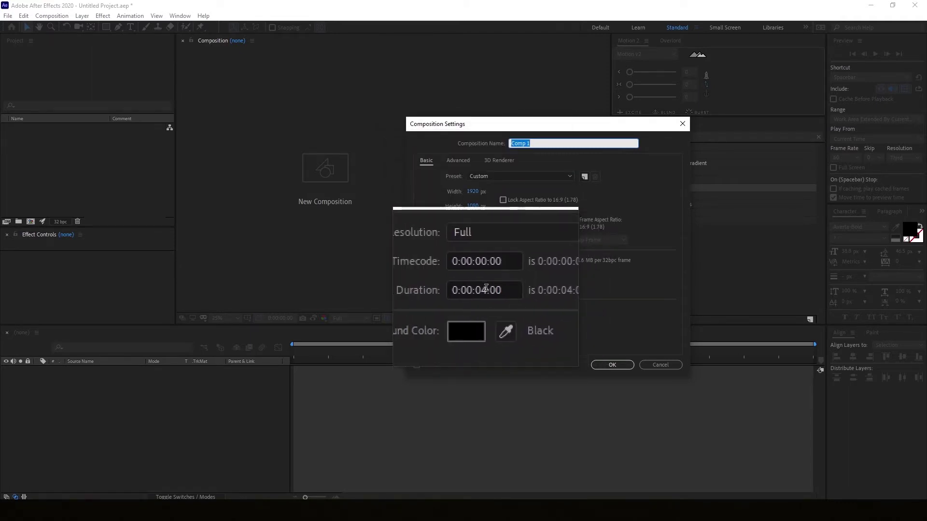
{"action": "left_click", "coordinate": [612, 365]}
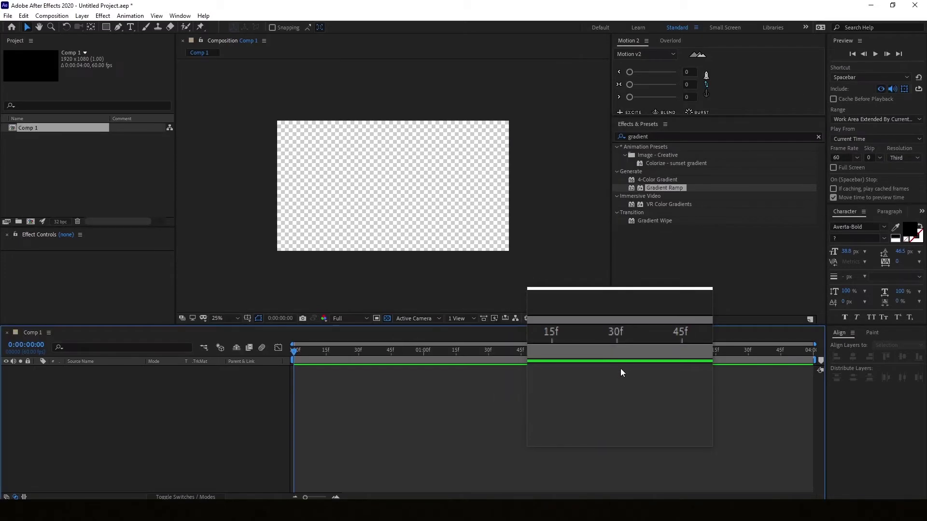
Rename Comp 1 in the Project panel to 'Liquid 01'.
{"action": "left_click", "coordinate": [85, 178]}
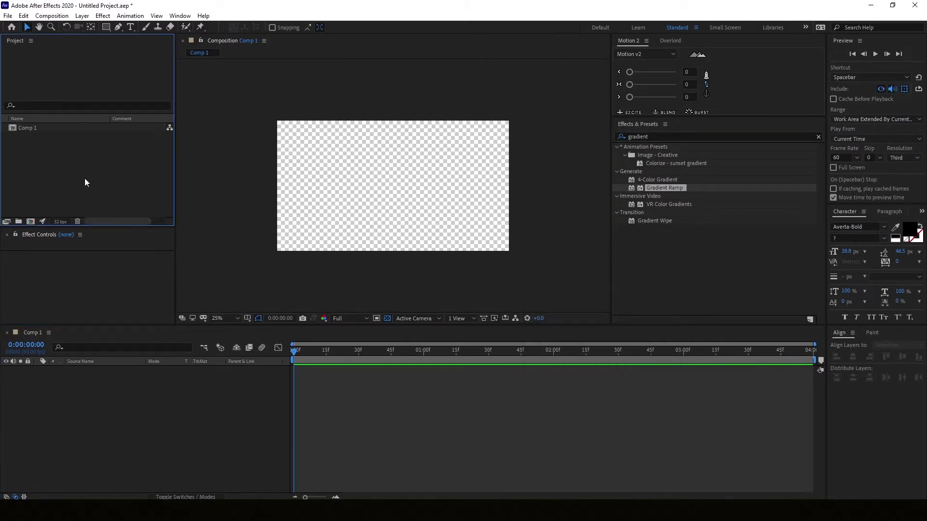
{"action": "left_click", "coordinate": [26, 128]}
{"action": "key", "text": "Return"}
{"action": "type", "text": "Liquid"}
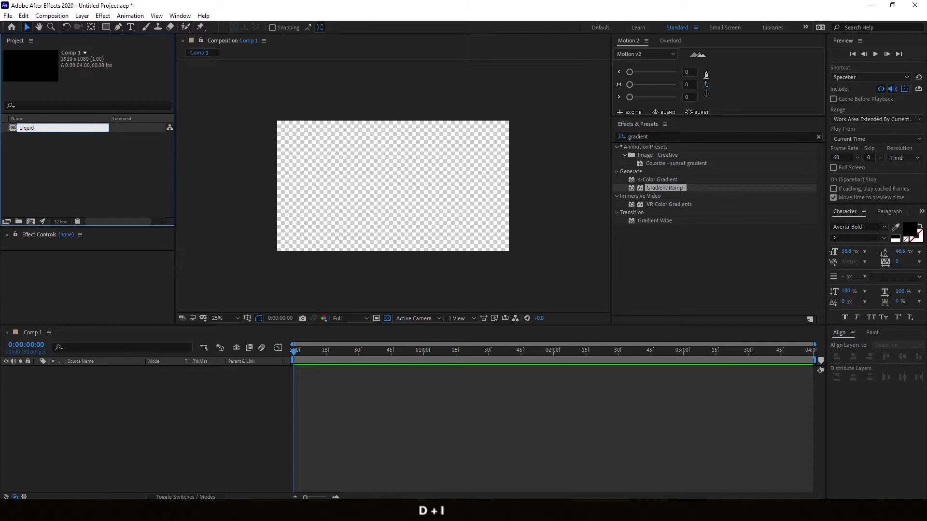
{"action": "type", "text": " 01"}
{"action": "key", "text": "Return"}
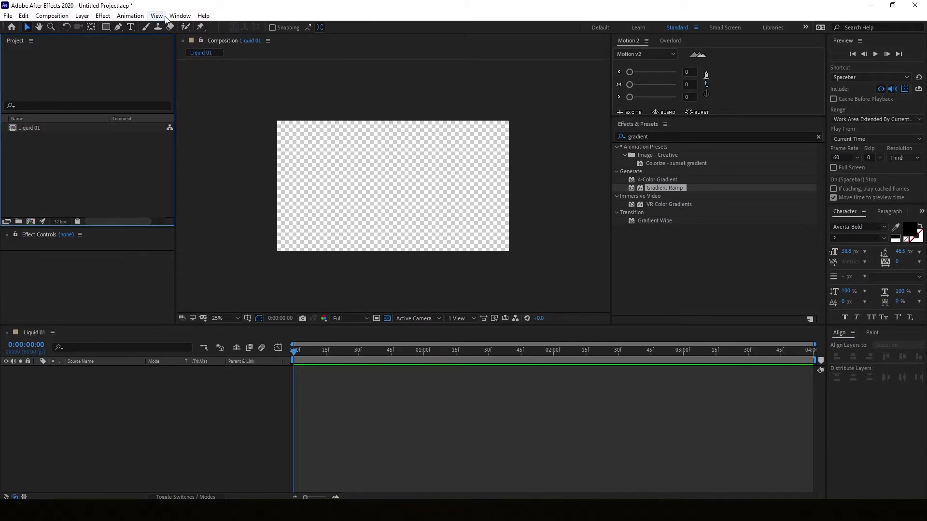
{"action": "left_click", "coordinate": [180, 16]}
Import a Complex liquid transition from AEJuice Pack Manager 3 into Liquid 01 as Transition 24.
{"action": "left_click", "coordinate": [270, 54]}
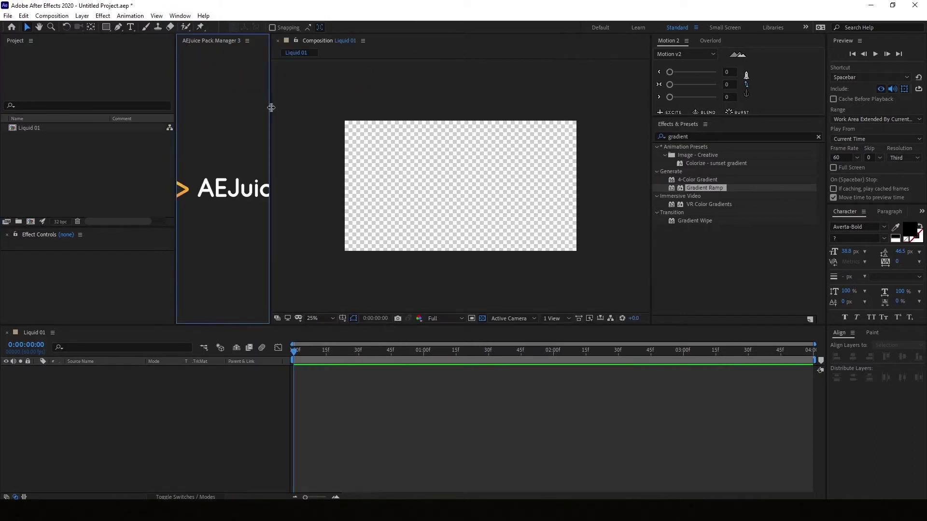
{"action": "left_click_drag", "start_coordinate": [228, 315], "coordinate": [207, 316]}
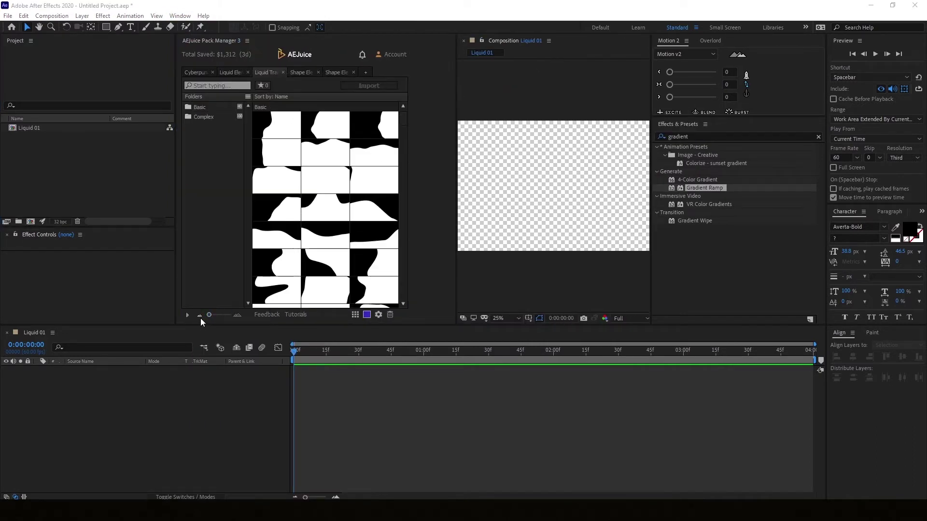
{"action": "scroll", "coordinate": [305, 187], "scroll_direction": "down", "scroll_amount": 10}
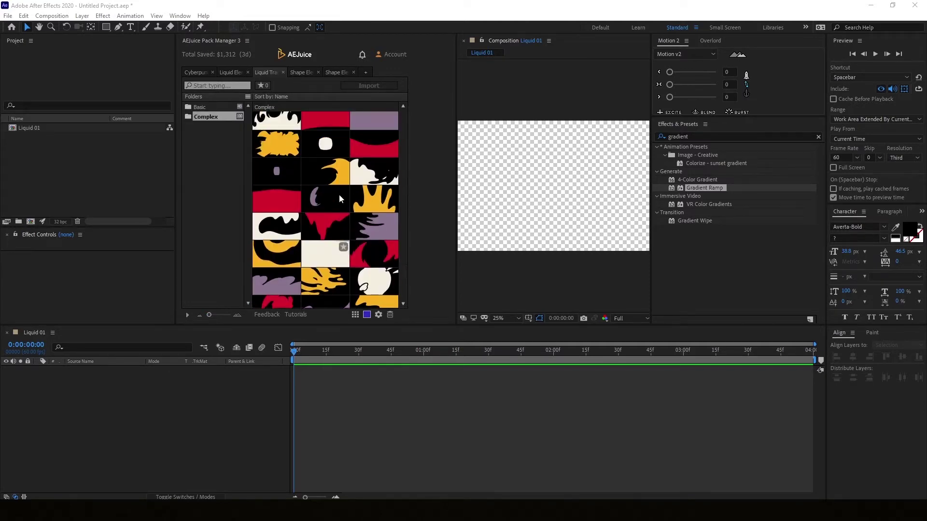
{"action": "scroll", "coordinate": [340, 205], "scroll_direction": "up", "scroll_amount": 1}
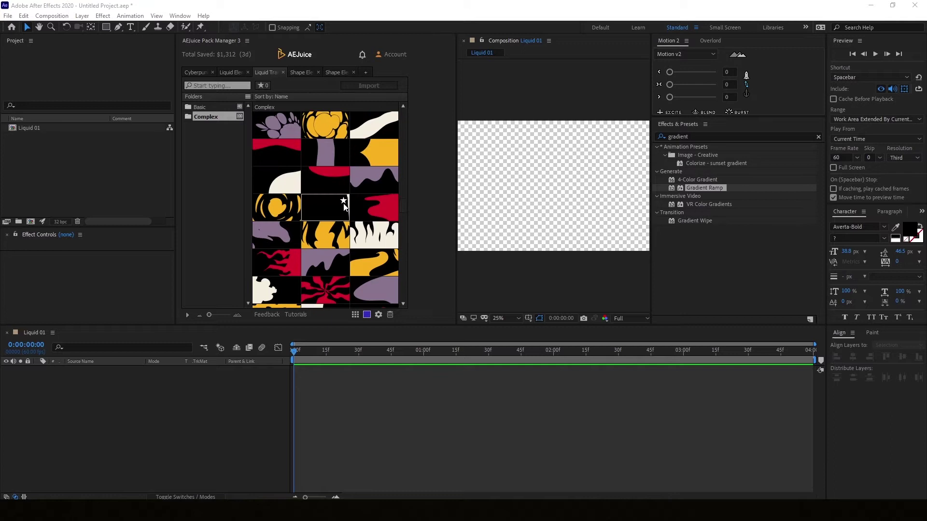
{"action": "scroll", "coordinate": [361, 190], "scroll_direction": "up", "scroll_amount": 3}
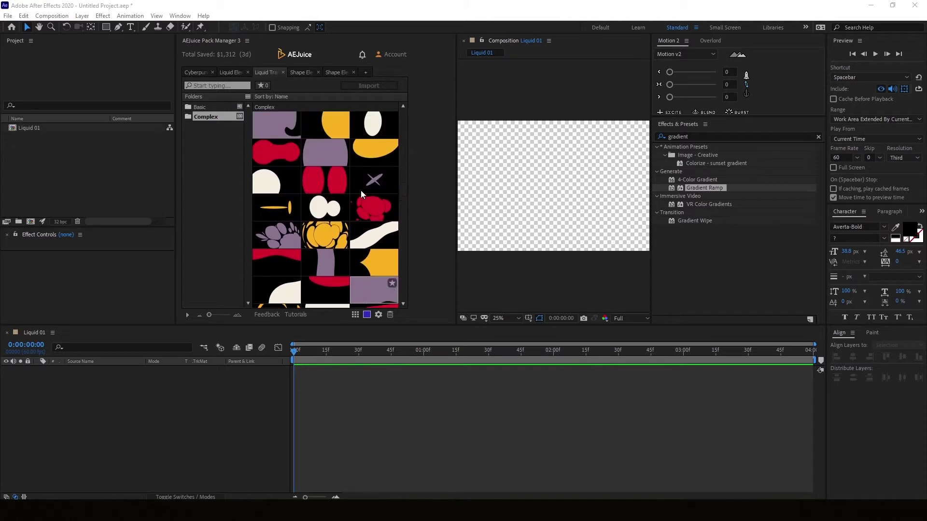
{"action": "double_click", "coordinate": [371, 239]}
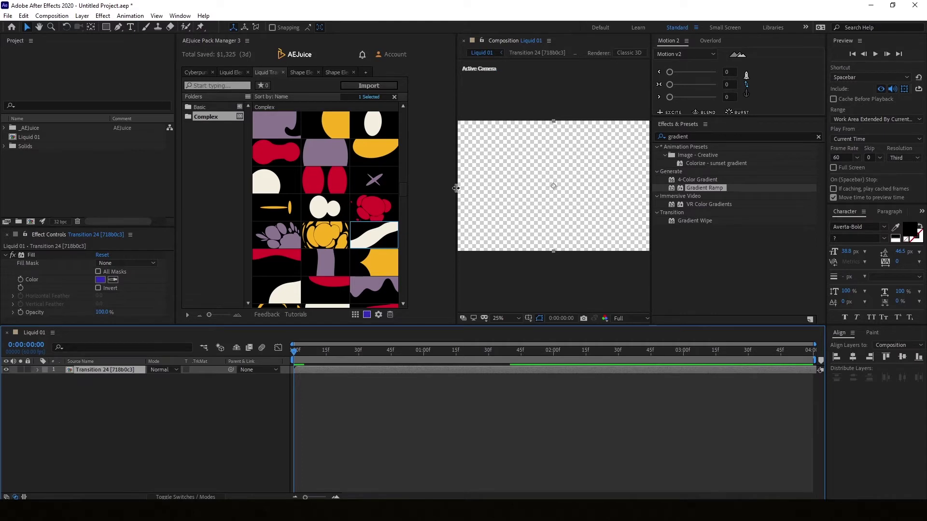
{"action": "left_click_drag", "start_coordinate": [456, 188], "coordinate": [428, 193]}
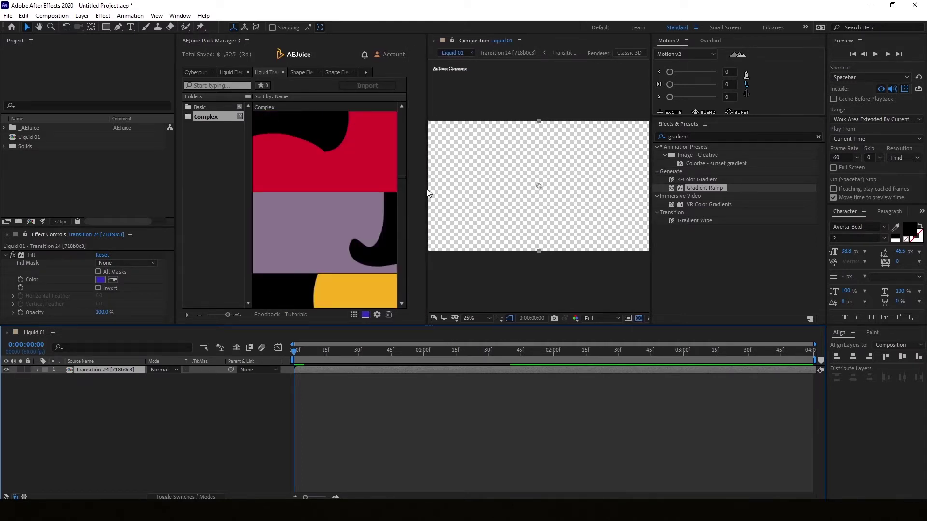
Preview the transition and add a composition marker at the full-cover frame, 0:00:02:00.
{"action": "left_click", "coordinate": [199, 316]}
{"action": "left_click", "coordinate": [505, 283]}
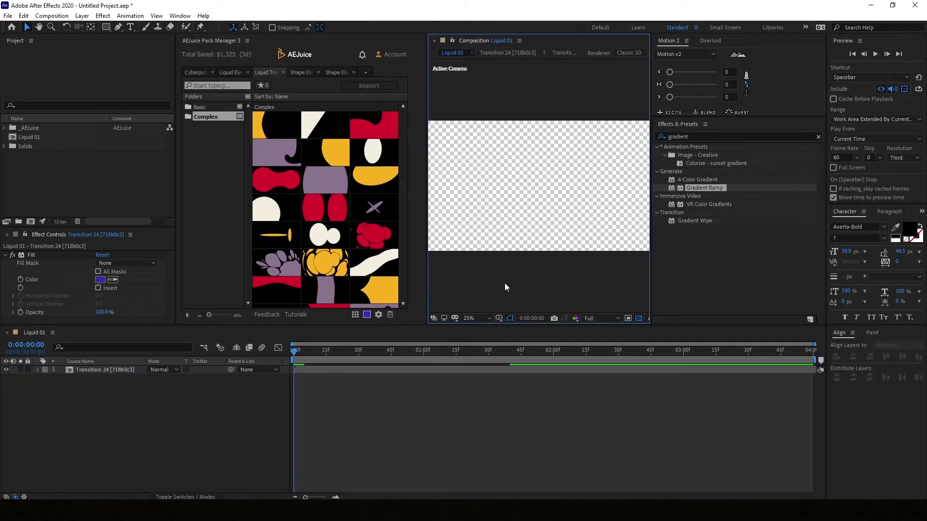
{"action": "left_click", "coordinate": [245, 412]}
{"action": "key", "text": "space"}
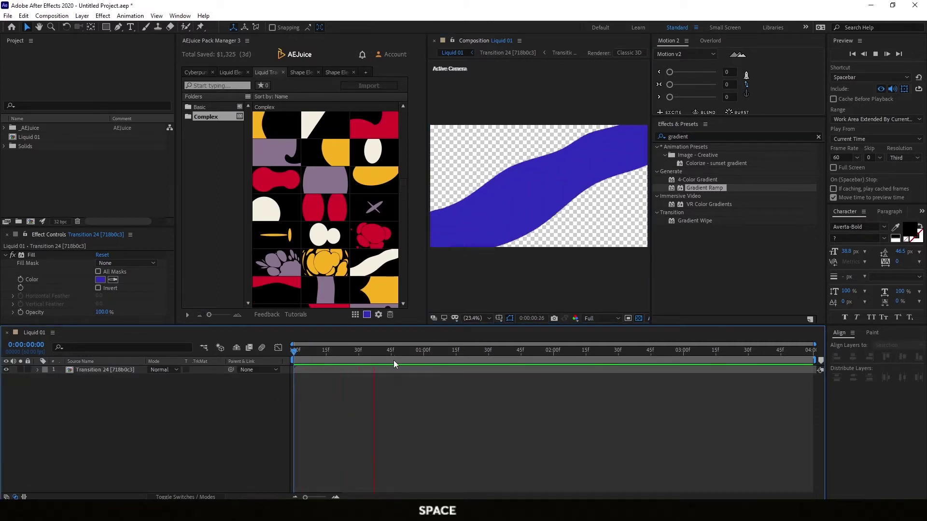
{"action": "key", "text": "space"}
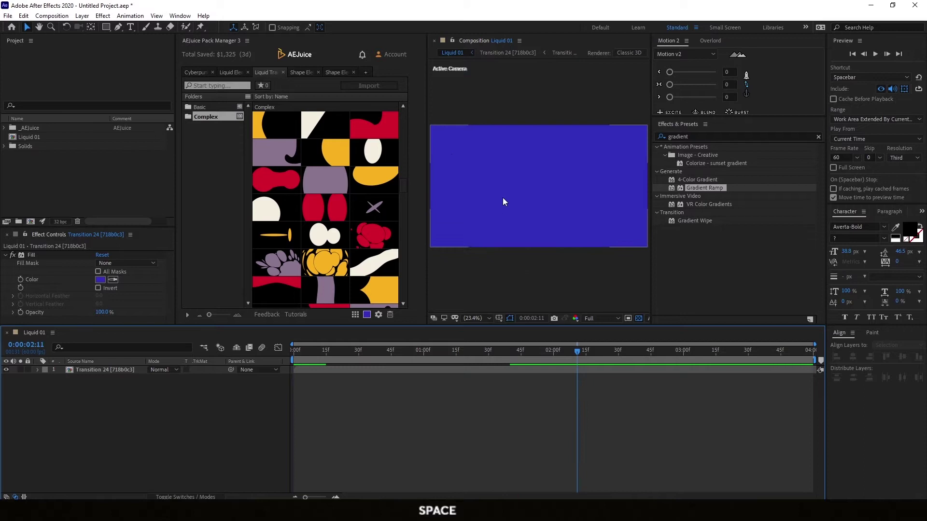
{"action": "left_click_drag", "start_coordinate": [510, 348], "coordinate": [547, 354]}
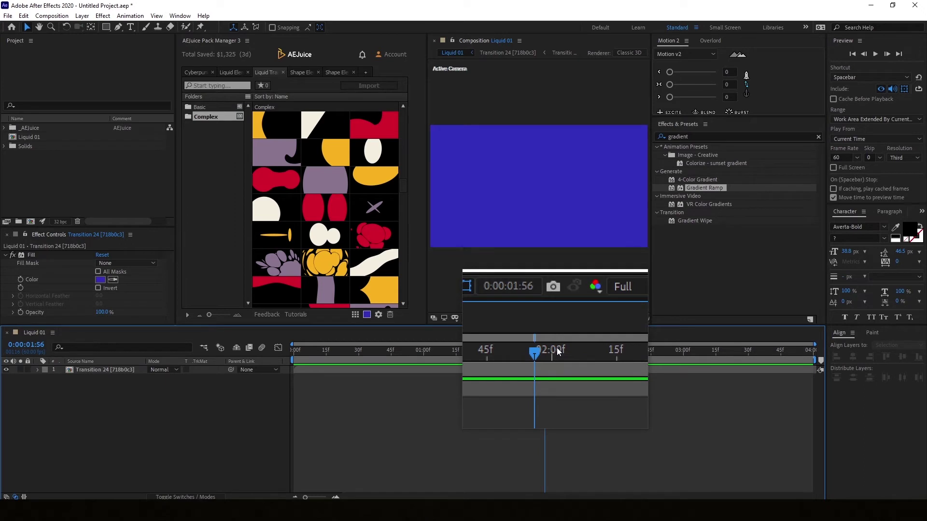
{"action": "key", "text": "super+plus"}
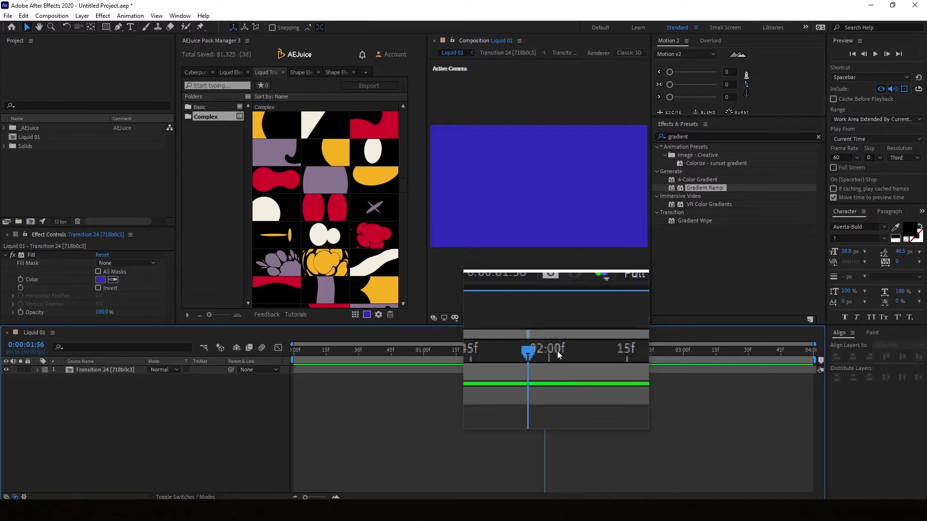
{"action": "key", "text": "super+Escape"}
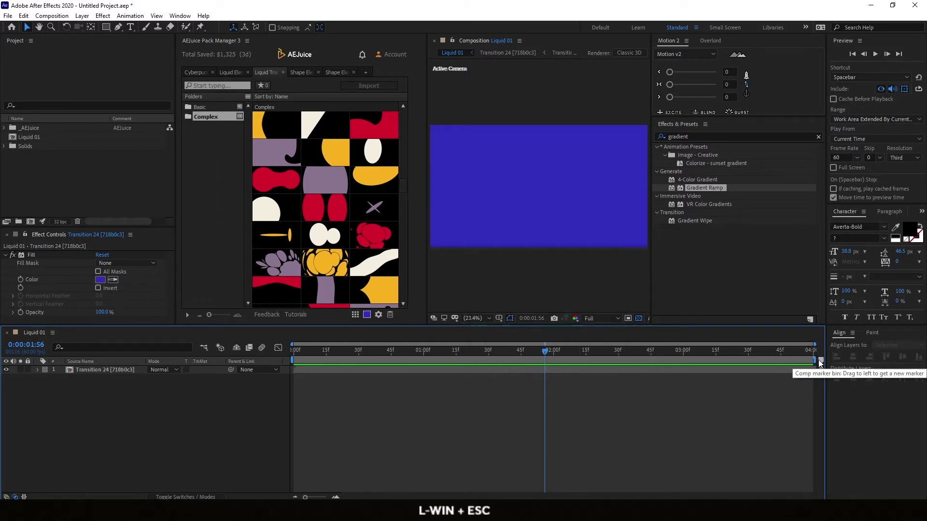
{"action": "left_click", "coordinate": [821, 360]}
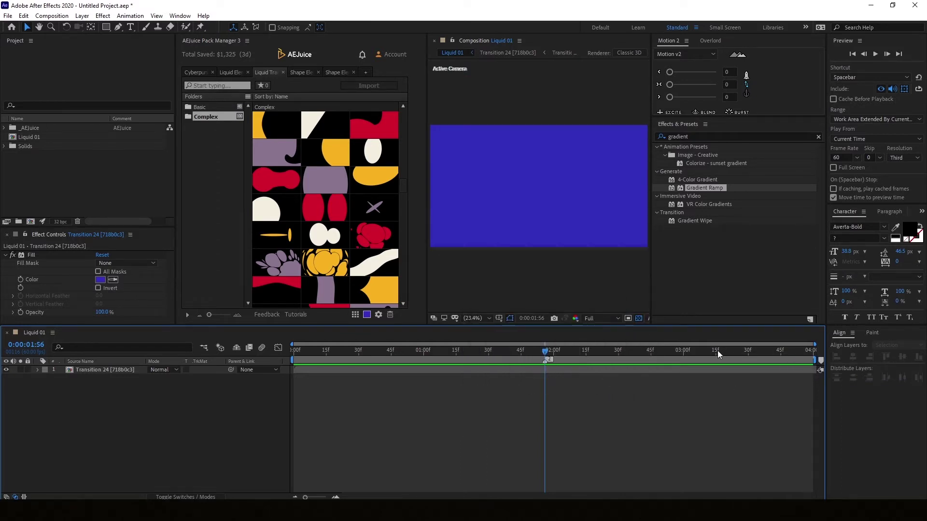
Trim the Transition 24 layer's out-point to 0:00:01:59 and preview it.
{"action": "left_click", "coordinate": [554, 361], "text": "shift"}
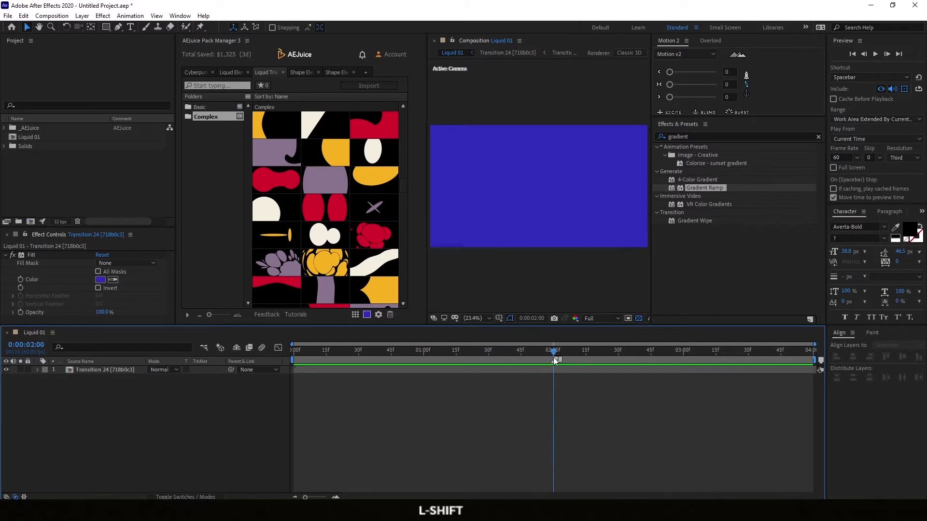
{"action": "left_click", "coordinate": [555, 370]}
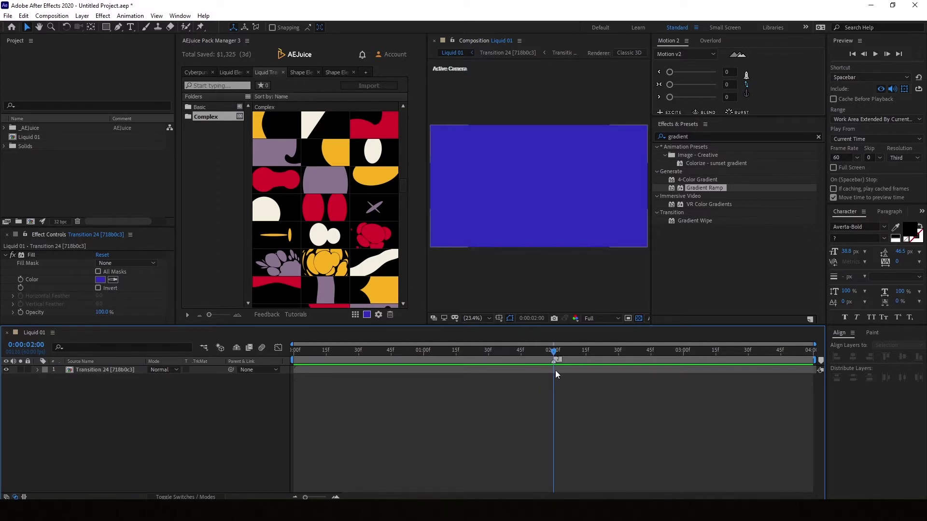
{"action": "key", "text": "ctrl+Left"}
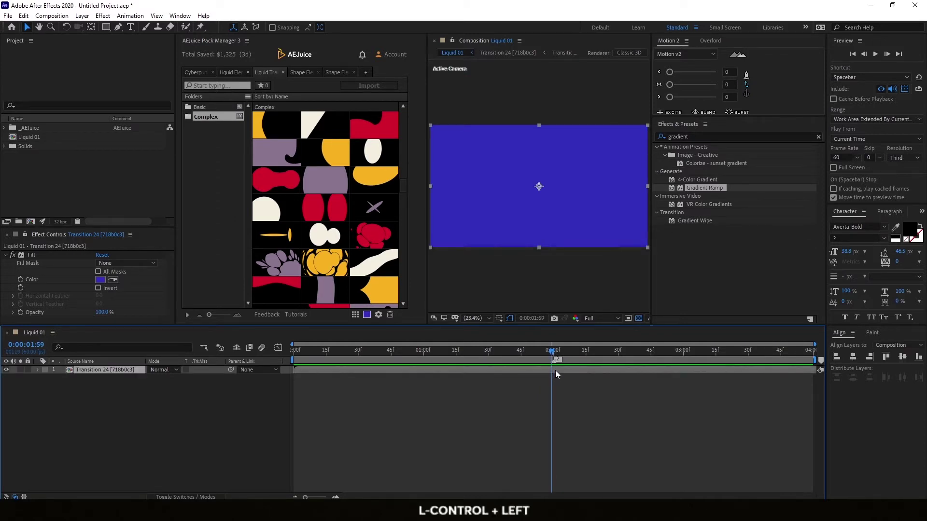
{"action": "key", "text": "alt+bracketright"}
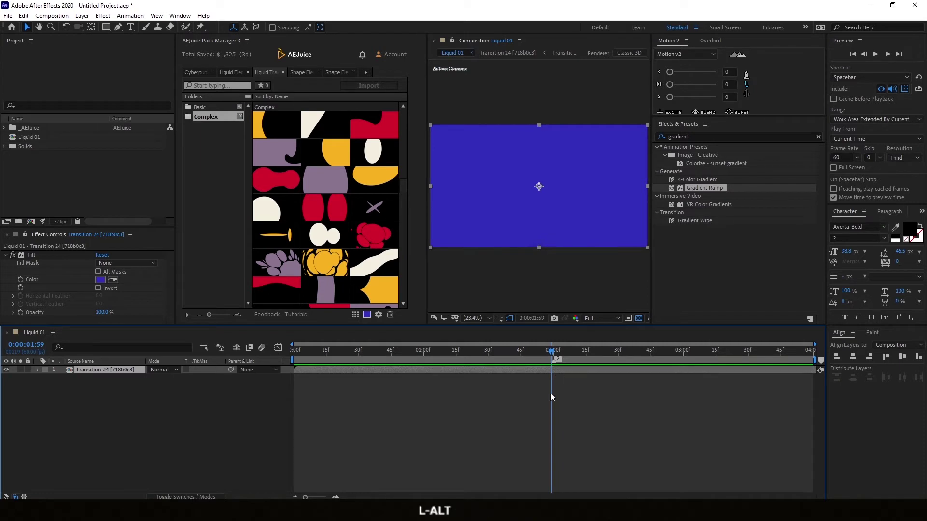
{"action": "left_click", "coordinate": [551, 393]}
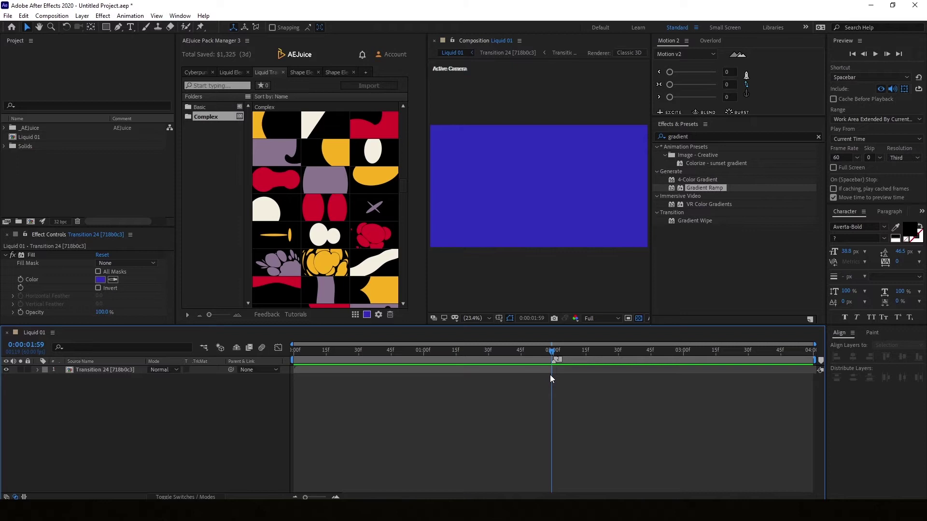
{"action": "key", "text": "space"}
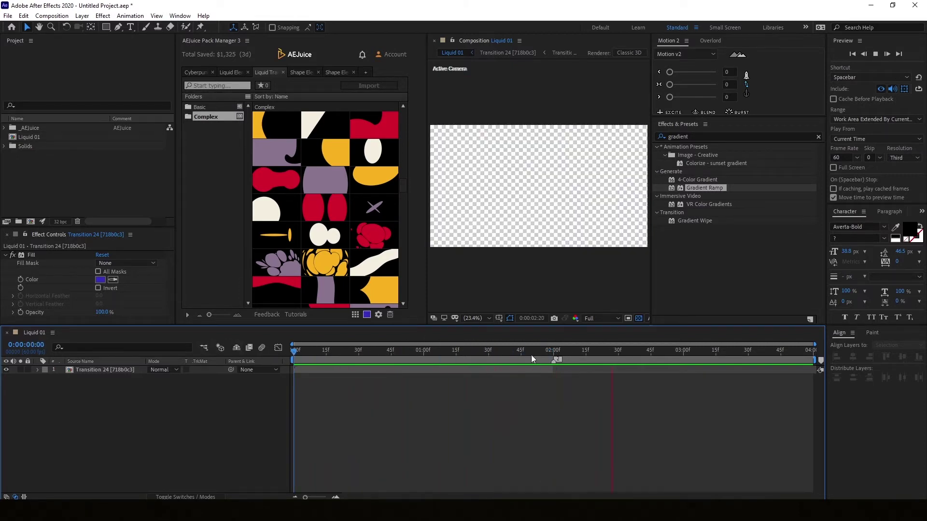
Duplicate the Transition 24 layer and snap the copy to start at the 2:00 marker.
{"action": "key", "text": "space"}
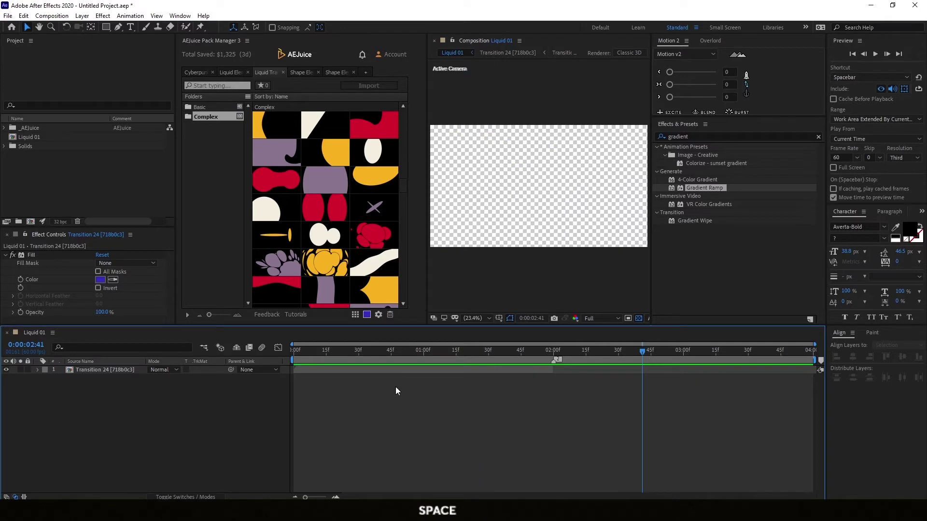
{"action": "left_click", "coordinate": [99, 368]}
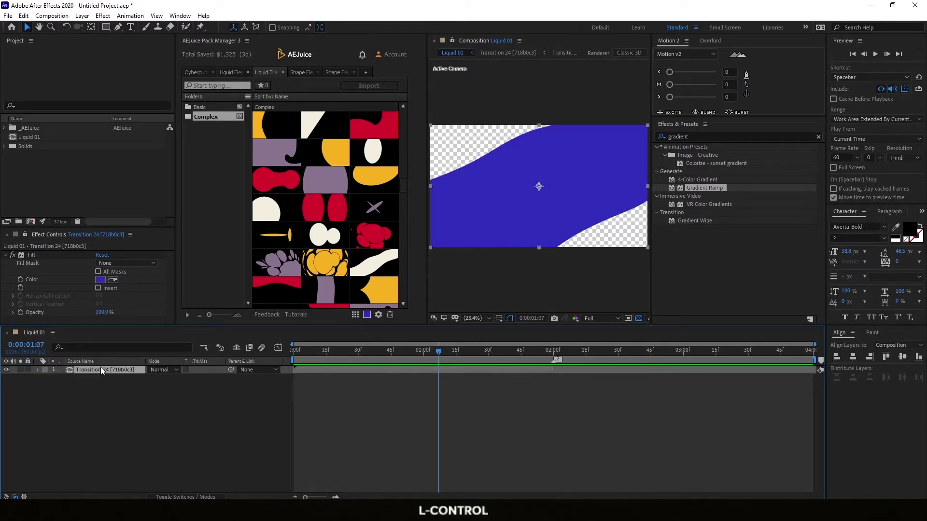
{"action": "key", "text": "ctrl+v"}
{"action": "key", "text": "v"}
{"action": "left_click_drag", "start_coordinate": [319, 368], "coordinate": [570, 367]}
{"action": "key", "text": "shift"}
{"action": "mouse_move", "coordinate": [511, 355]}
{"action": "left_mouse_down"}
{"action": "mouse_move", "coordinate": [668, 358]}
{"action": "mouse_move", "coordinate": [580, 366]}
{"action": "left_mouse_up"}
Add a 1920×1080 solid, Medium Gray-Blue Solid 1, coloured with the liquid stroke's blue.
{"action": "right_click", "coordinate": [143, 430]}
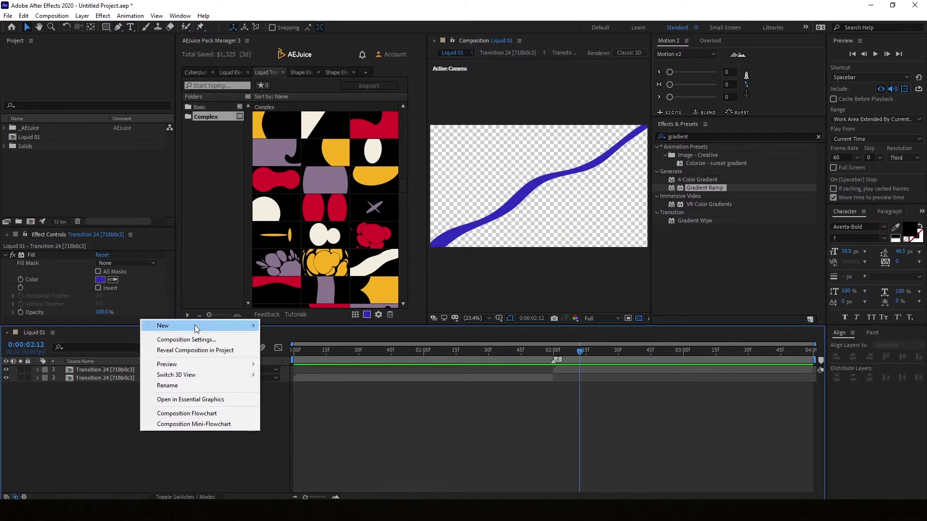
{"action": "mouse_move", "coordinate": [185, 332]}
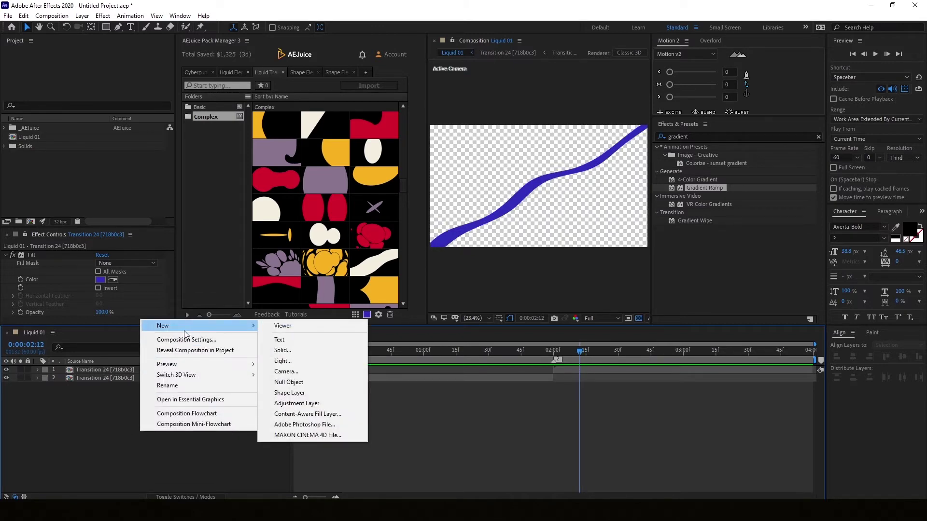
{"action": "left_click", "coordinate": [293, 352]}
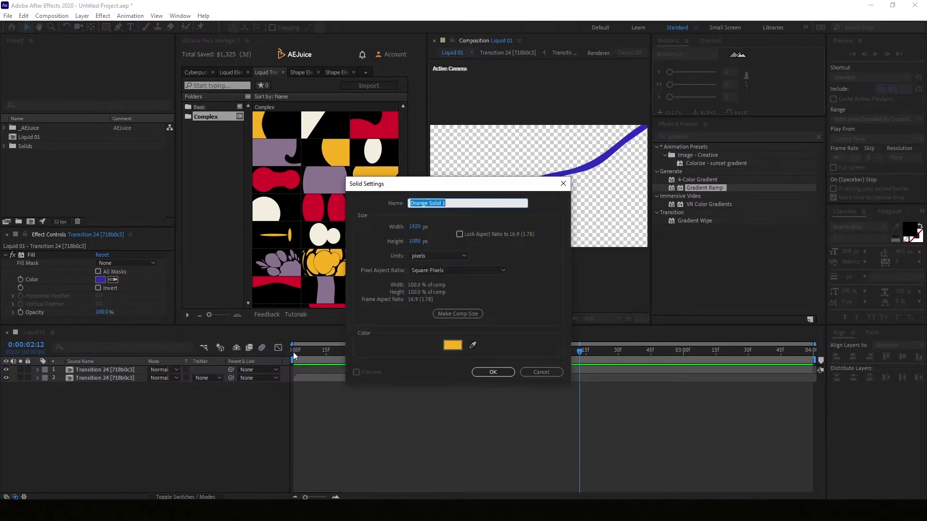
{"action": "left_click", "coordinate": [472, 345]}
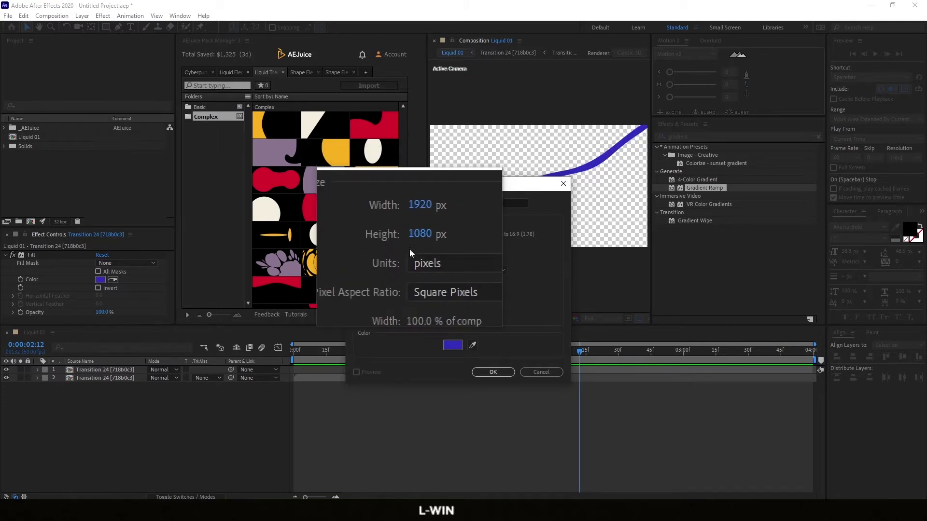
{"action": "left_click", "coordinate": [493, 372]}
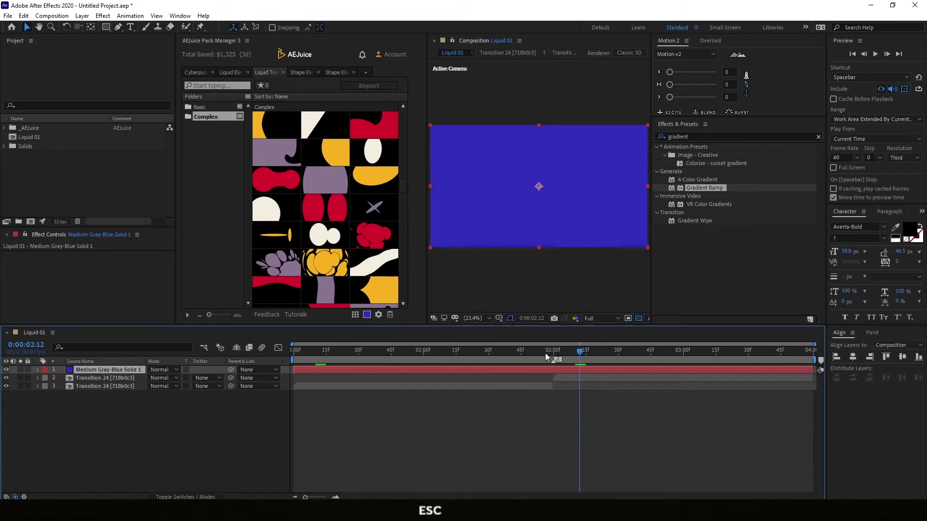
{"action": "left_click", "coordinate": [553, 354], "text": "shift"}
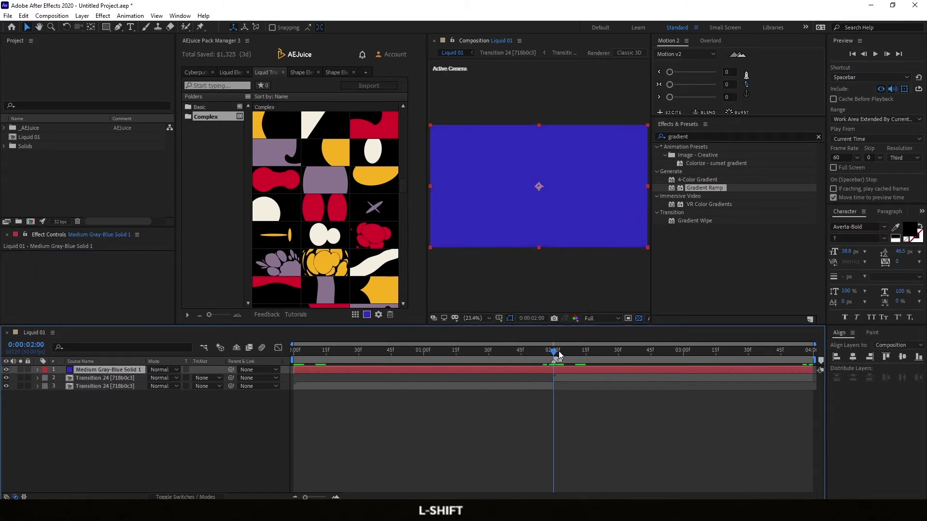
Trim the blue solid to start at 0:00:02:00 and move it below the top Transition 24 layer.
{"action": "key", "text": "alt+bracketleft"}
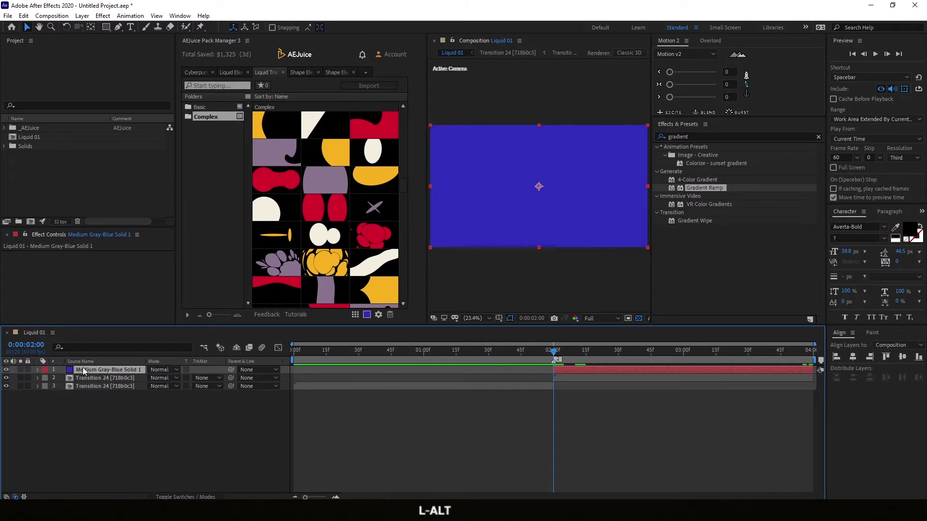
{"action": "left_click_drag", "start_coordinate": [84, 370], "coordinate": [87, 383]}
{"action": "left_click", "coordinate": [97, 438]}
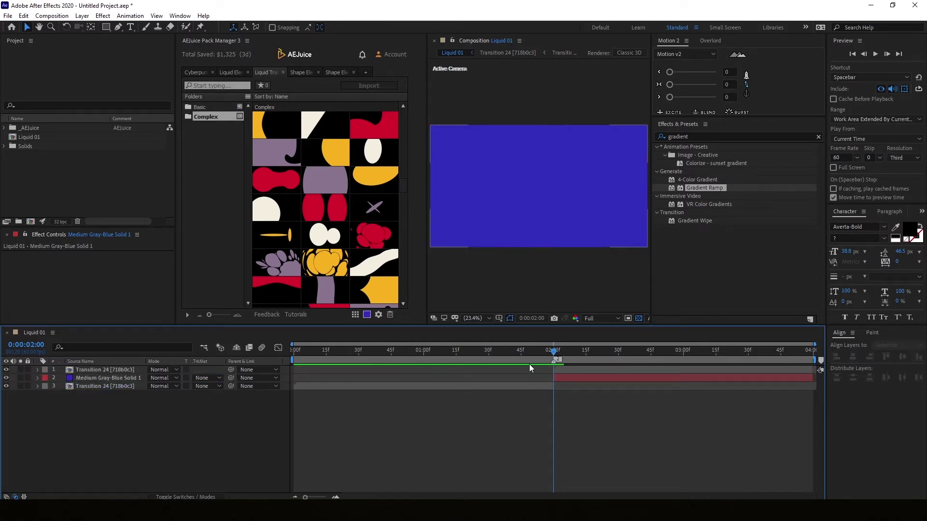
{"action": "mouse_move", "coordinate": [553, 353]}
{"action": "left_mouse_down"}
{"action": "mouse_move", "coordinate": [470, 352]}
{"action": "mouse_move", "coordinate": [756, 357]}
{"action": "mouse_move", "coordinate": [438, 361]}
{"action": "mouse_move", "coordinate": [630, 358]}
{"action": "mouse_move", "coordinate": [552, 358]}
{"action": "left_mouse_up"}
{"action": "key", "text": "shift"}
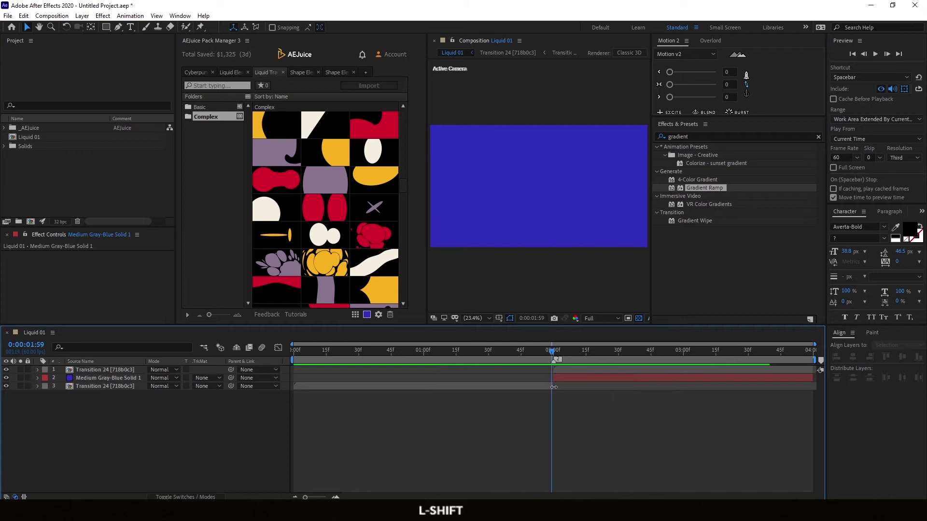
{"action": "scroll", "coordinate": [554, 387], "scroll_direction": "up", "scroll_amount": 8}
{"action": "mouse_move", "coordinate": [337, 353]}
{"action": "left_mouse_down"}
{"action": "mouse_move", "coordinate": [424, 354]}
{"action": "mouse_move", "coordinate": [354, 354]}
{"action": "left_mouse_up"}
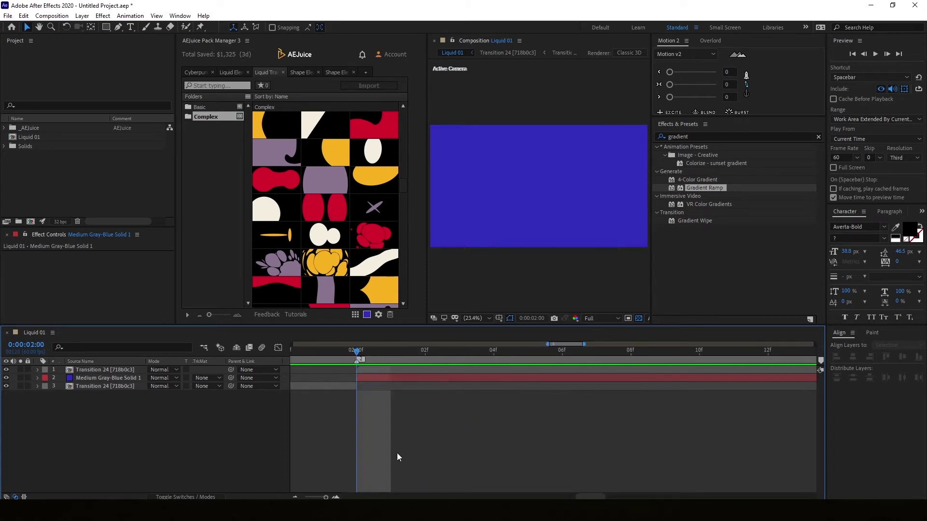
Rename the top Transition 24 layer to 'T_Out' and the bottom one to 'T_In'.
{"action": "left_click", "coordinate": [103, 371]}
{"action": "key", "text": "Return"}
{"action": "type", "text": "T"}
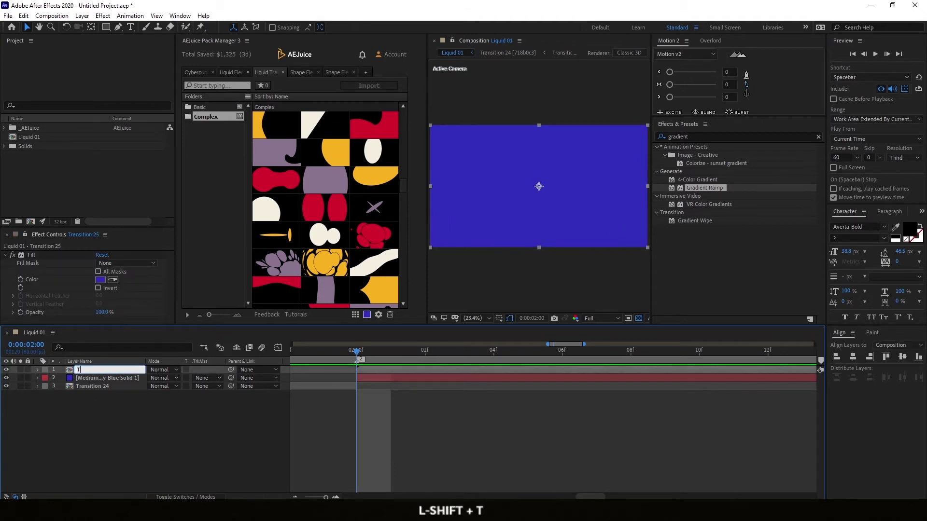
{"action": "type", "text": "_Out"}
{"action": "key", "text": "Return"}
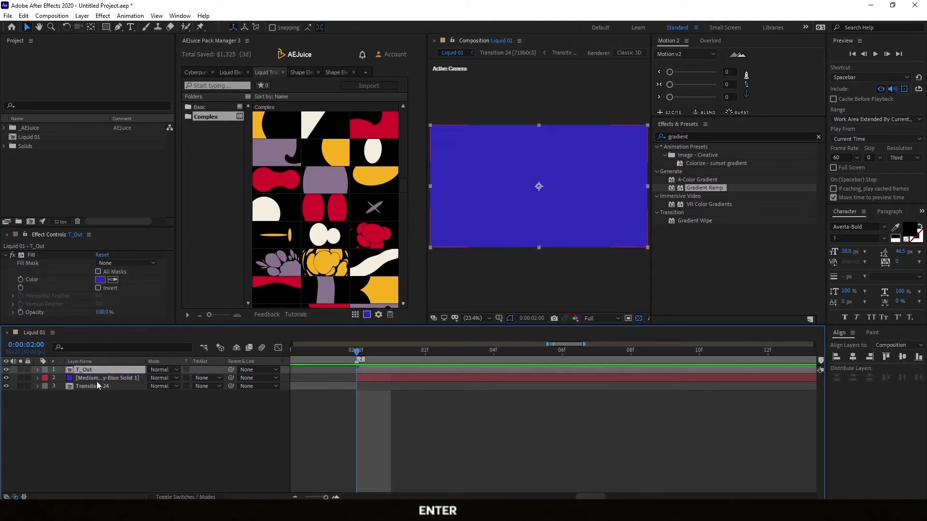
{"action": "left_click", "coordinate": [92, 384]}
{"action": "key", "text": "Return"}
{"action": "type", "text": "T"}
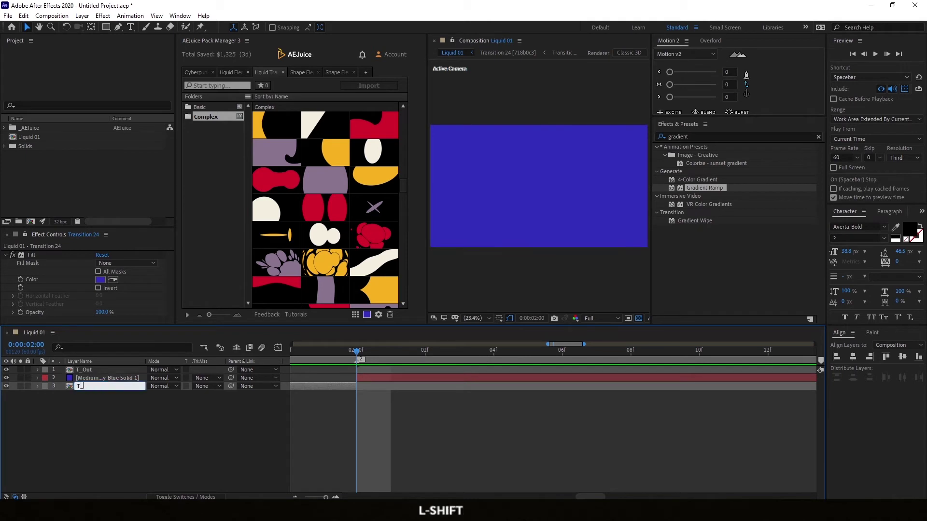
{"action": "type", "text": "_In"}
{"action": "key", "text": "Return"}
Scrub from the comp start to the switch point with T_In selected to watch the liquid.
{"action": "scroll", "coordinate": [367, 403], "scroll_direction": "down", "scroll_amount": 5}
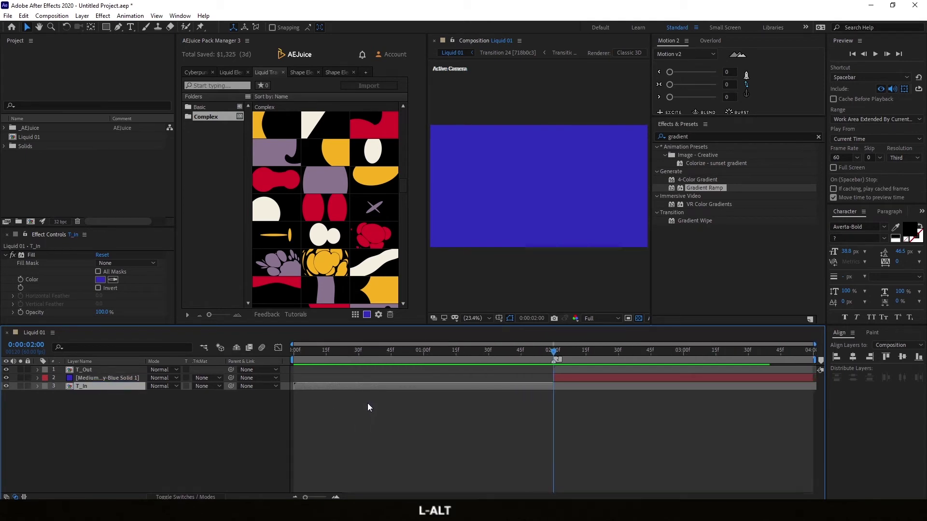
{"action": "left_click_drag", "start_coordinate": [326, 349], "coordinate": [239, 352]}
{"action": "left_click", "coordinate": [103, 392]}
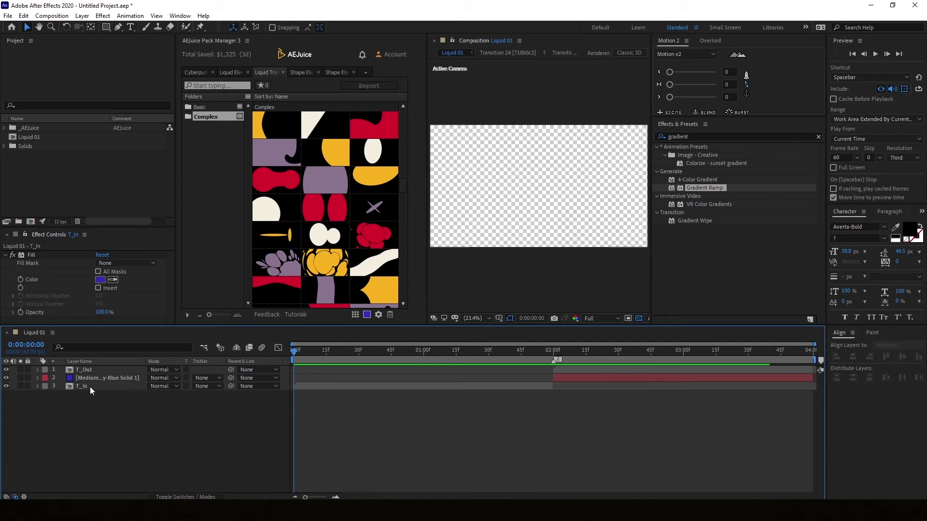
{"action": "left_click", "coordinate": [90, 386]}
{"action": "left_click_drag", "start_coordinate": [295, 354], "coordinate": [555, 353]}
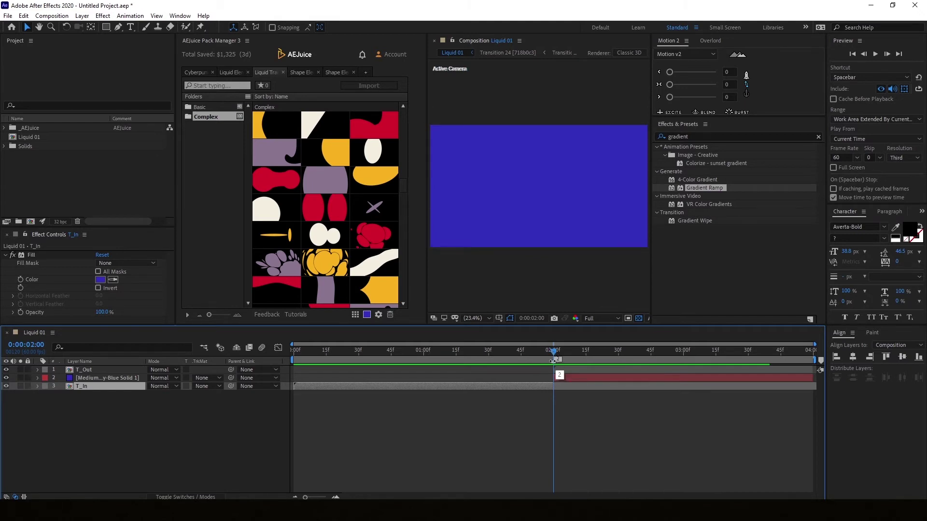
Give the composition marker at 0:00:02:00 the comment 'Switch'.
{"action": "double_click", "coordinate": [556, 361]}
{"action": "type", "text": "Swi"}
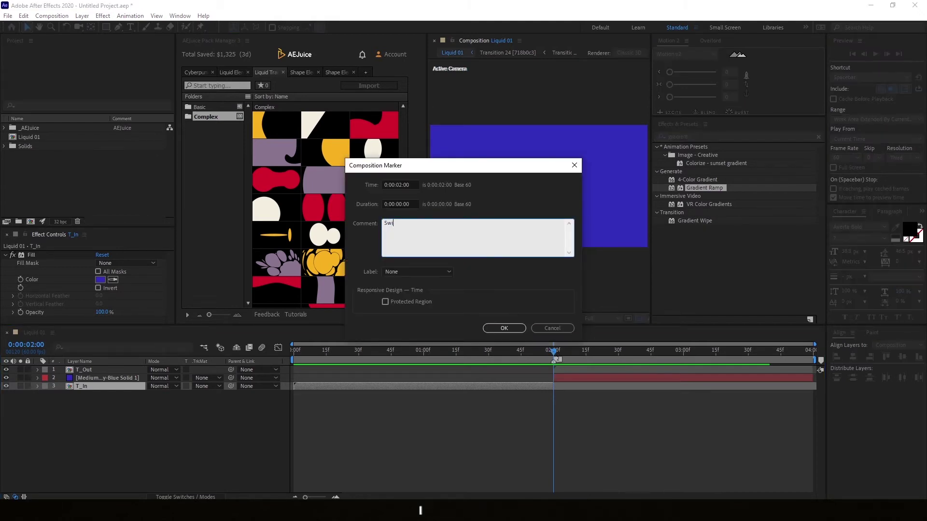
{"action": "type", "text": "tch"}
{"action": "key", "text": "Return"}
{"action": "left_click", "coordinate": [503, 329]}
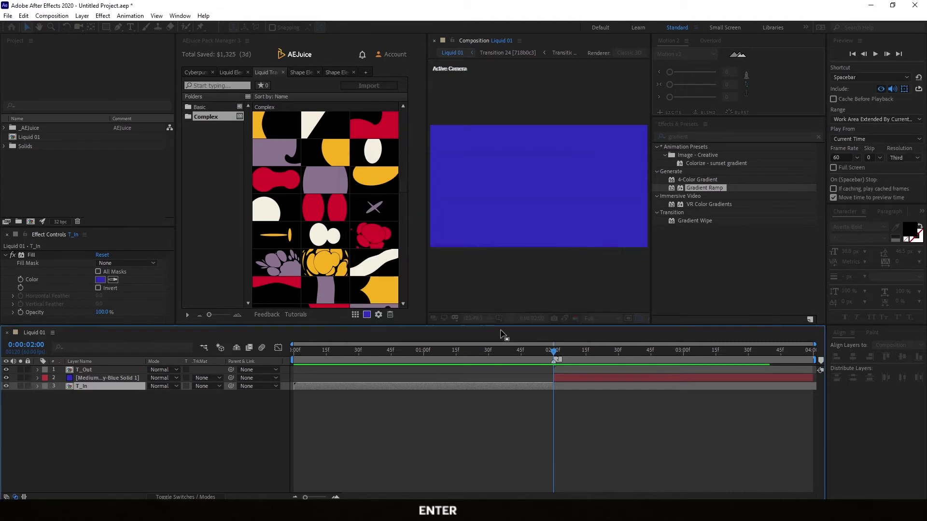
{"action": "left_click_drag", "start_coordinate": [554, 351], "coordinate": [737, 354]}
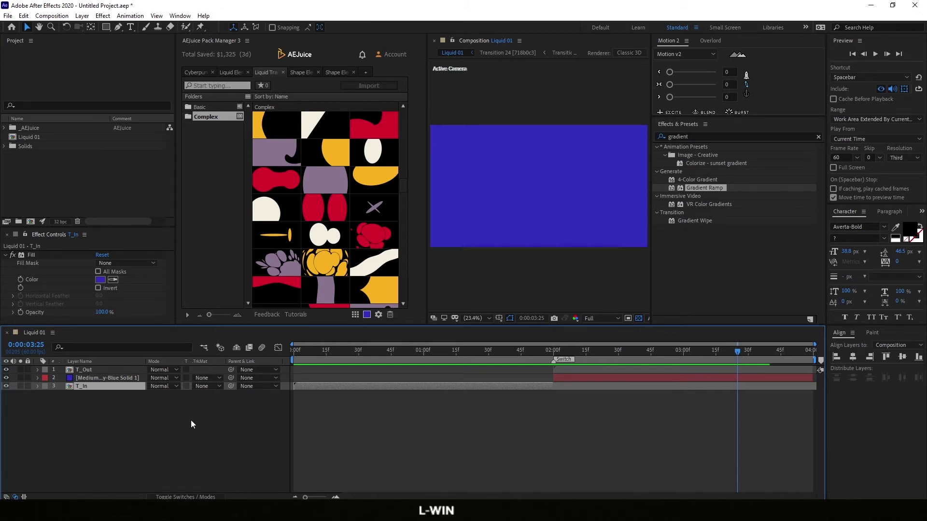
Set the blue solid's track matte to Alpha Matte 'T_Out' and preview the result.
{"action": "left_click", "coordinate": [213, 383]}
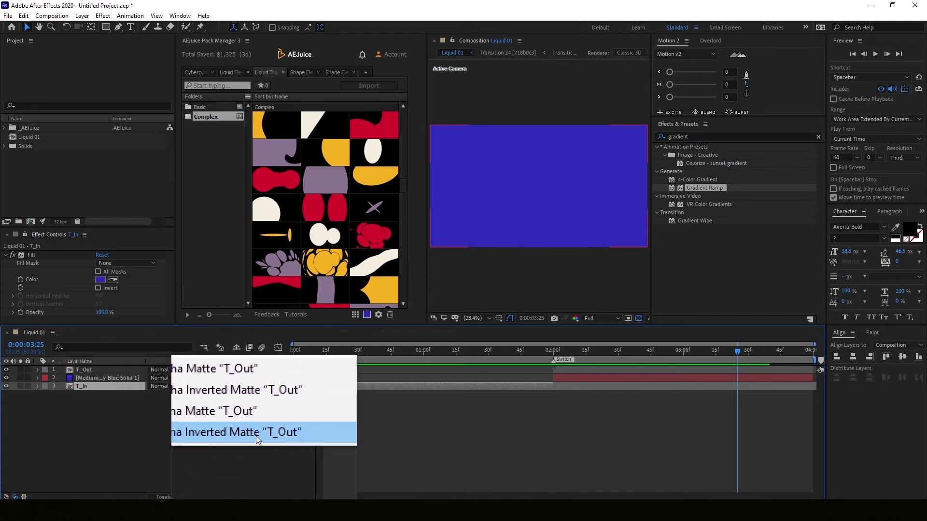
{"action": "left_click", "coordinate": [241, 401]}
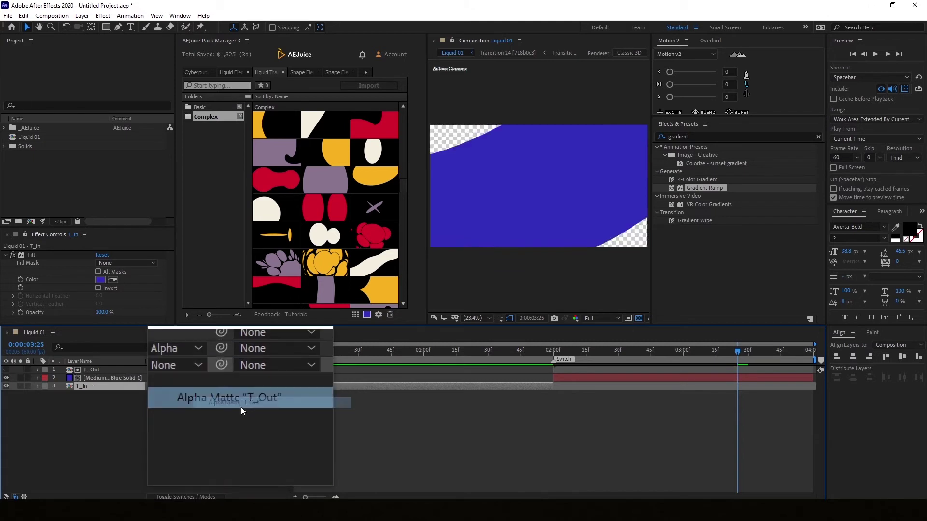
{"action": "key", "text": "Escape"}
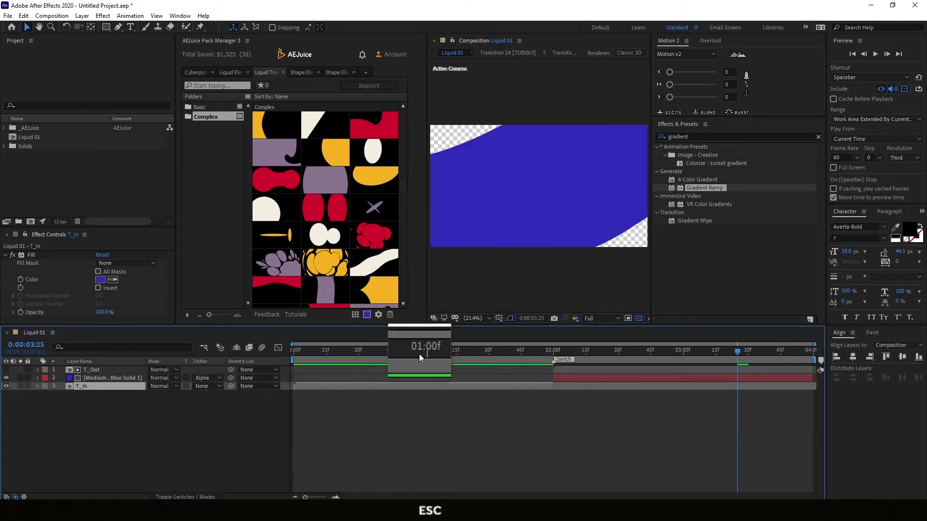
{"action": "key", "text": "space"}
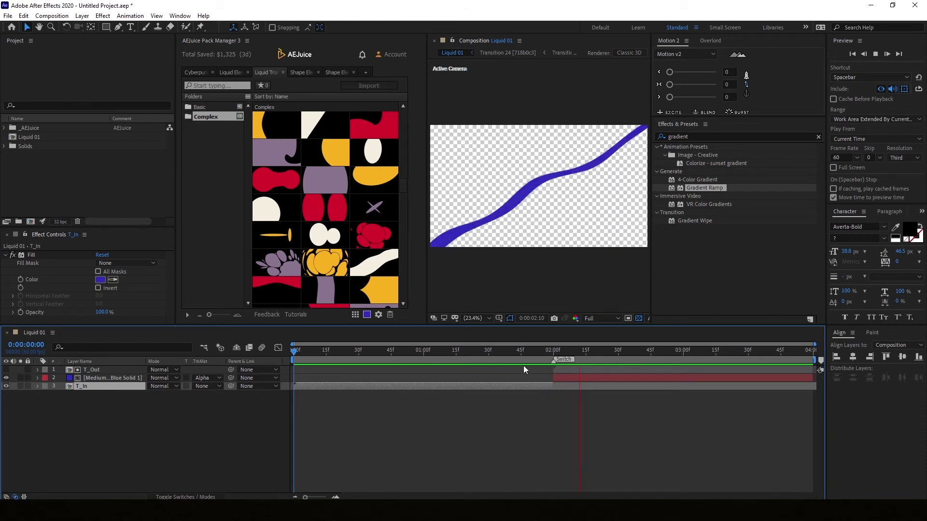
{"action": "key", "text": "space"}
Switch the blue solid's track matte to Alpha Inverted 'T_Out'.
{"action": "left_click", "coordinate": [560, 352]}
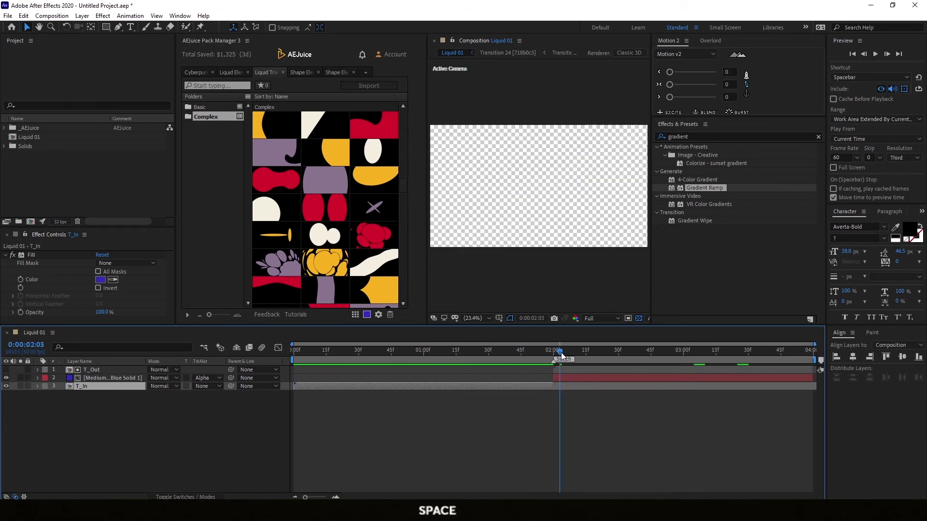
{"action": "left_click", "coordinate": [562, 377]}
{"action": "left_click", "coordinate": [568, 371], "text": "ctrl"}
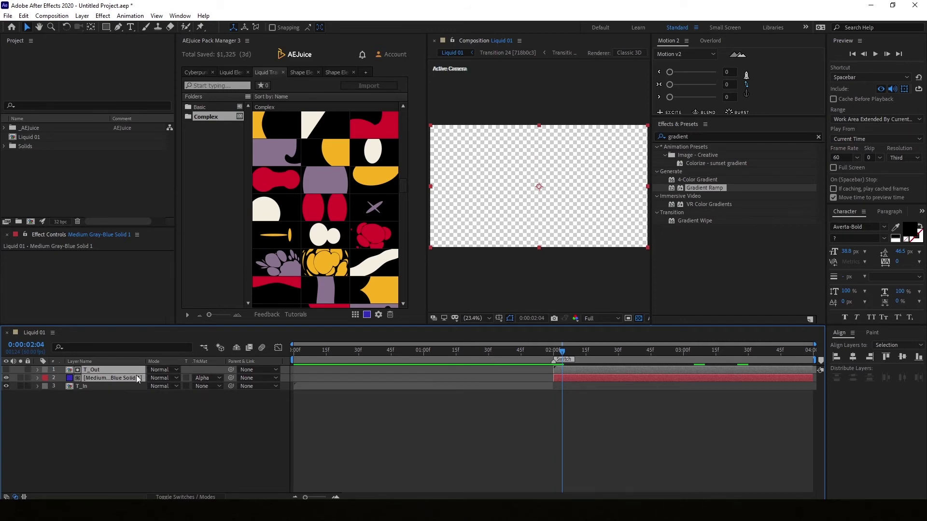
{"action": "left_click", "coordinate": [202, 407]}
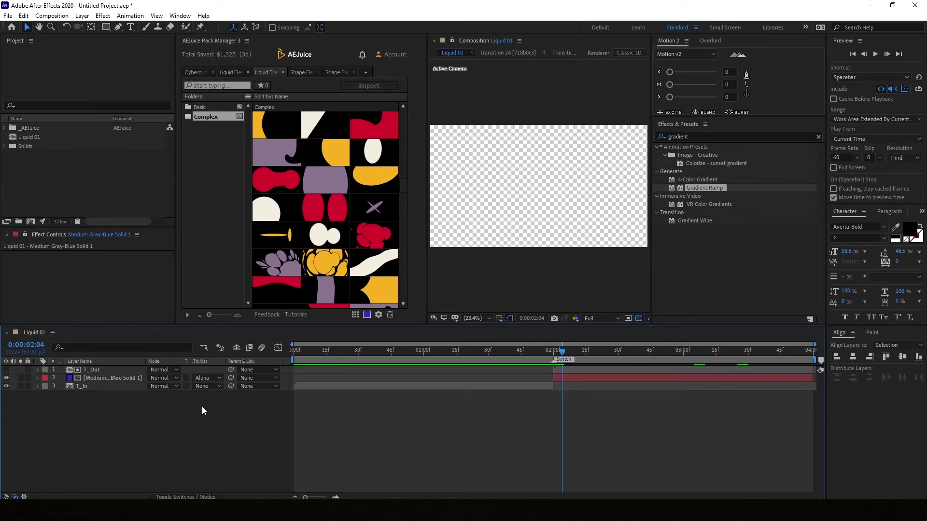
{"action": "left_click", "coordinate": [200, 381]}
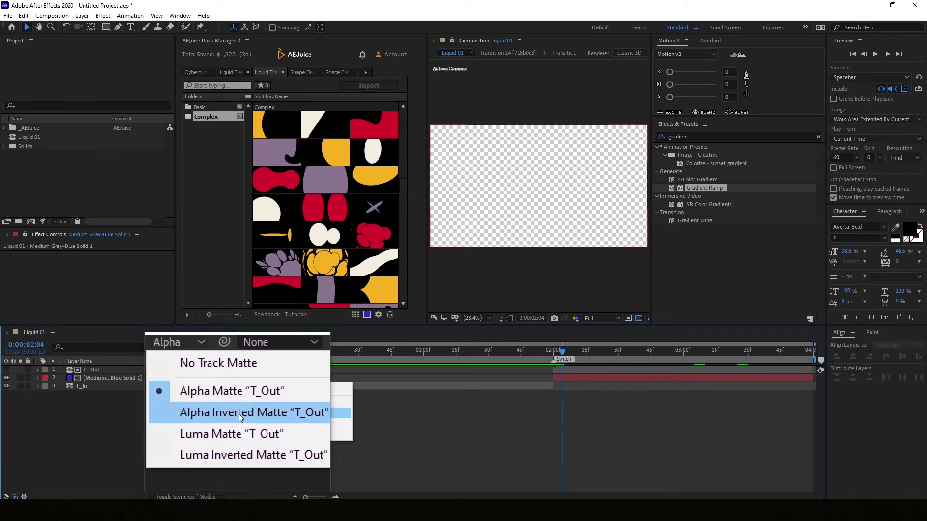
{"action": "left_click", "coordinate": [251, 414]}
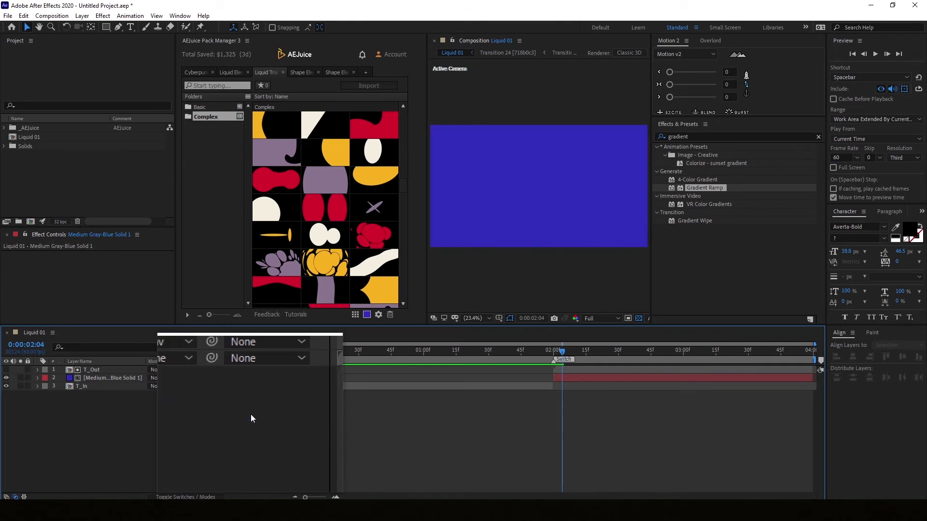
{"action": "key", "text": "super+Escape"}
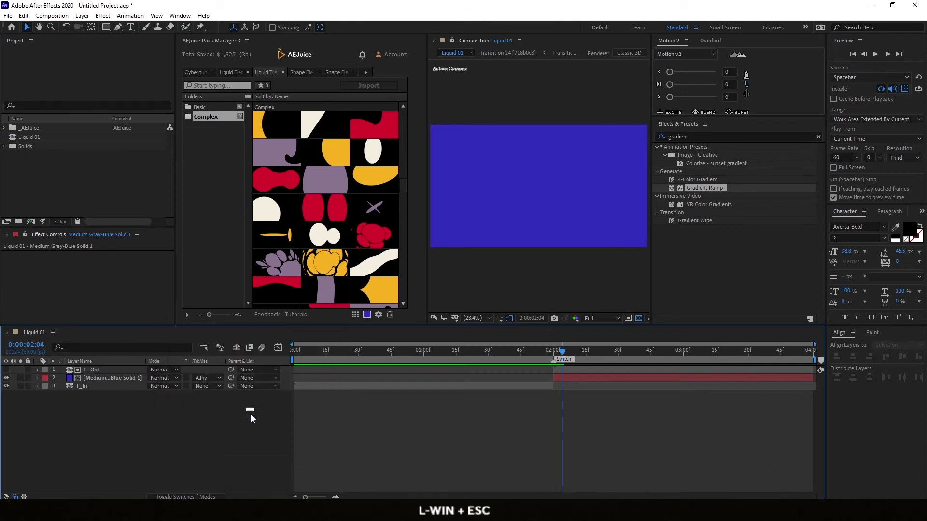
Preview Liquid 01 from its first frame.
{"action": "left_click", "coordinate": [294, 349]}
{"action": "key", "text": "Escape"}
{"action": "key", "text": "space"}
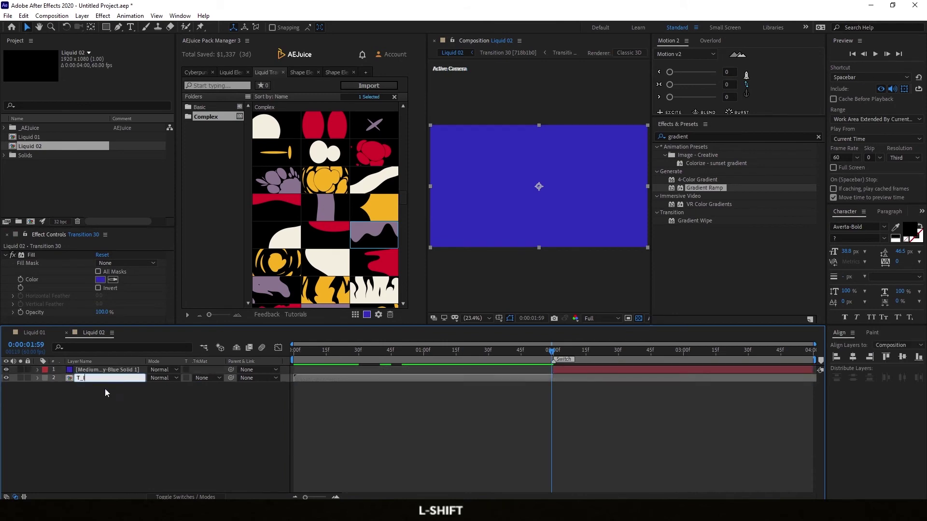
Preview Liquid 02 and 03, then build Liquid 04 with a Basic AEJuice liquid transition.
{"action": "key", "text": "space"}
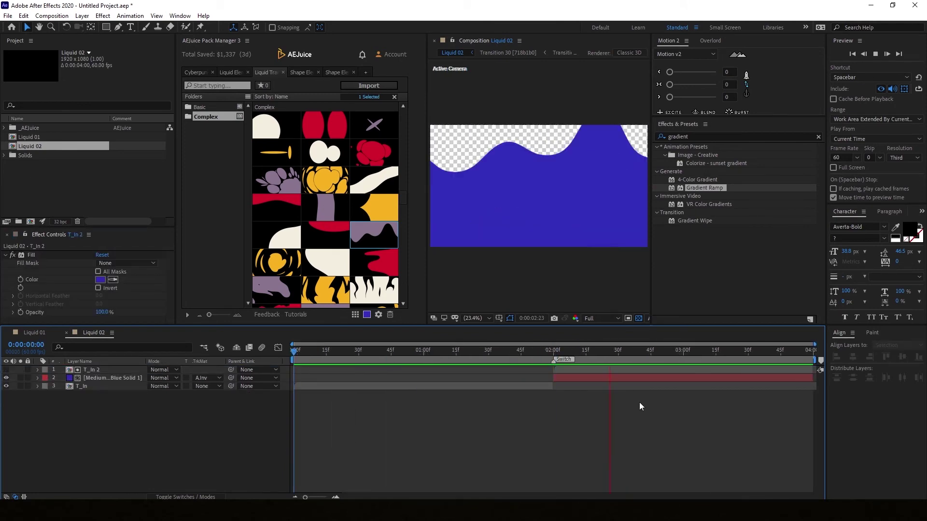
{"action": "key", "text": "space"}
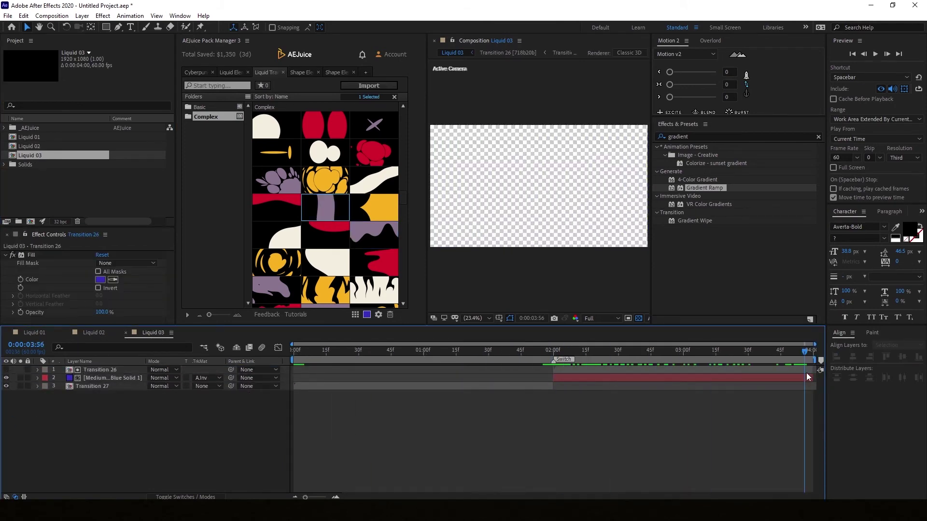
{"action": "key", "text": "ctrl+d"}
{"action": "double_click", "coordinate": [138, 167]}
{"action": "scroll", "coordinate": [268, 184], "scroll_direction": "up", "scroll_amount": 5}
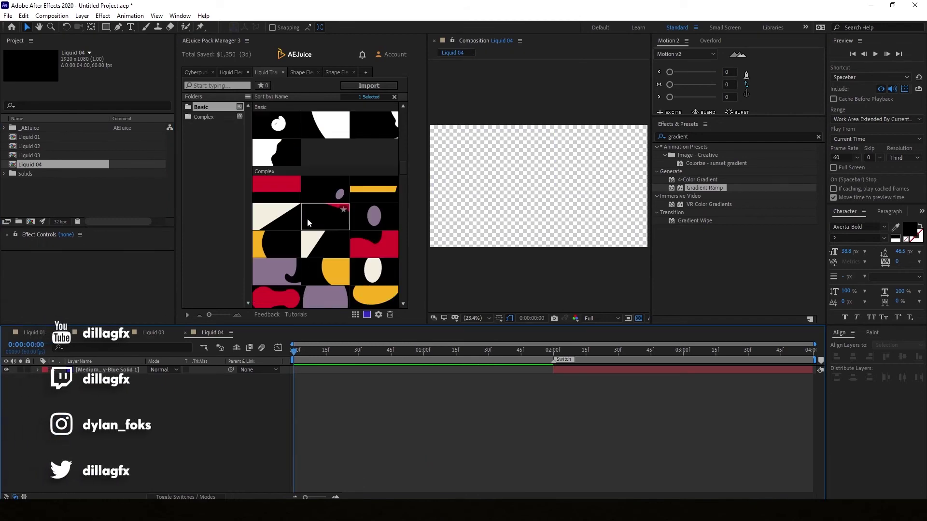
{"action": "double_click", "coordinate": [373, 189]}
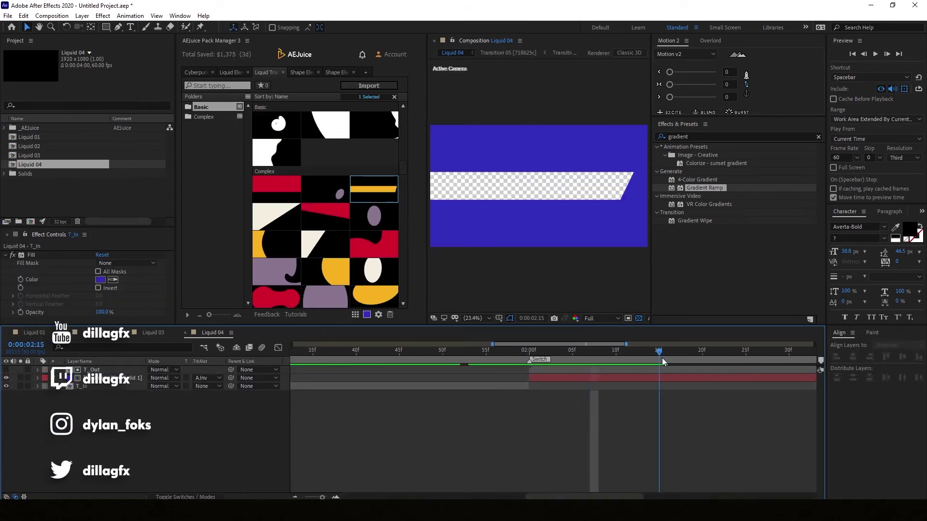
{"action": "key", "text": "space"}
Duplicate into Liquid 05 and import the Complex liquid Transition 33 over the blue solid.
{"action": "key", "text": "ctrl+d"}
{"action": "left_click", "coordinate": [205, 117]}
{"action": "double_click", "coordinate": [29, 174]}
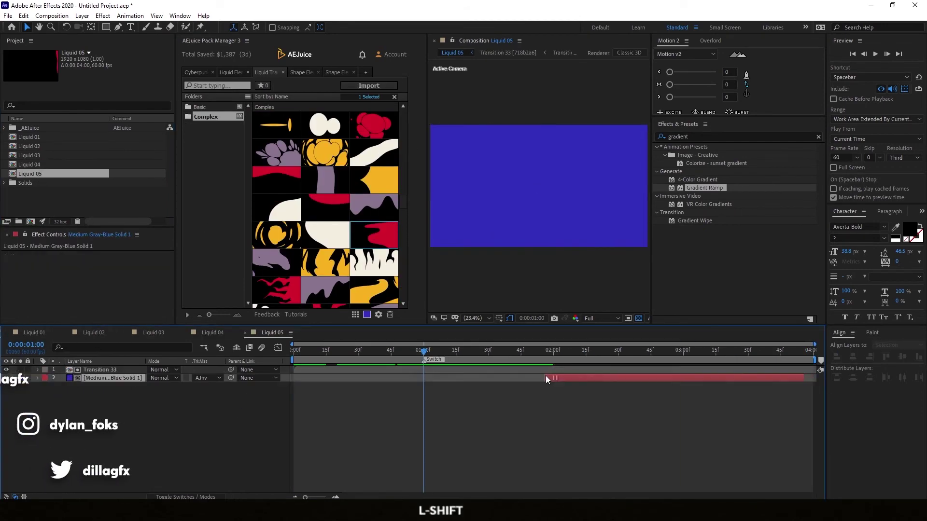
{"action": "double_click", "coordinate": [374, 235]}
{"action": "scroll", "coordinate": [399, 370], "scroll_direction": "down", "scroll_amount": 5, "text": "alt"}
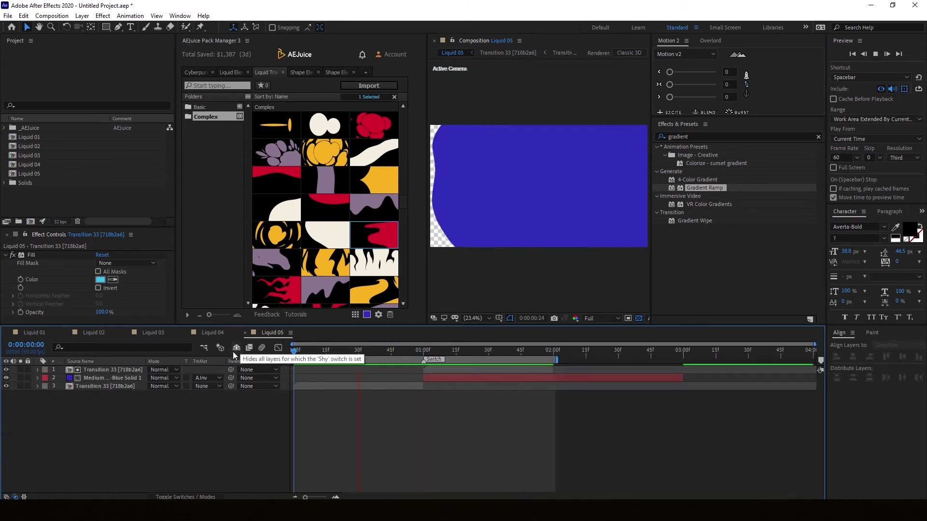
{"action": "right_click", "coordinate": [114, 378]}
{"action": "key", "text": "Escape"}
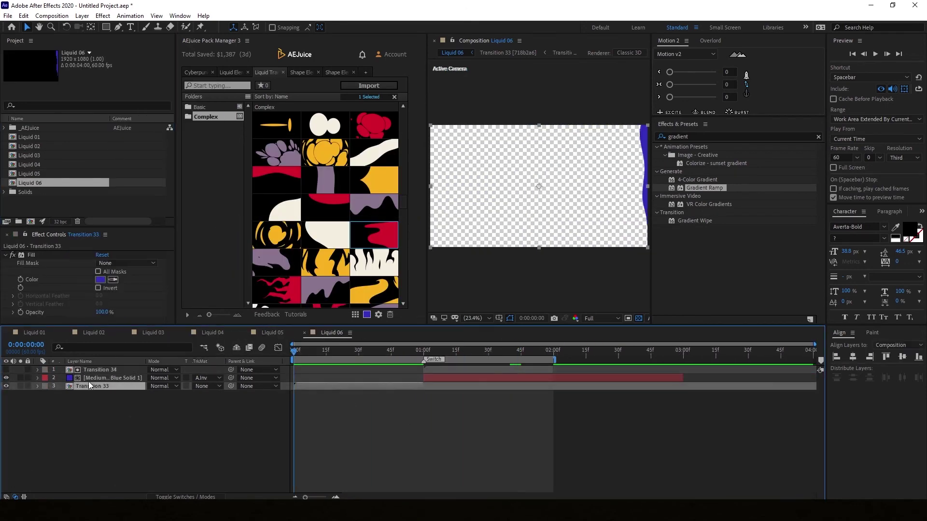
Build Liquid 06 with liquid Transition 84 and preview it.
{"action": "key", "text": "space"}
{"action": "double_click", "coordinate": [374, 207]}
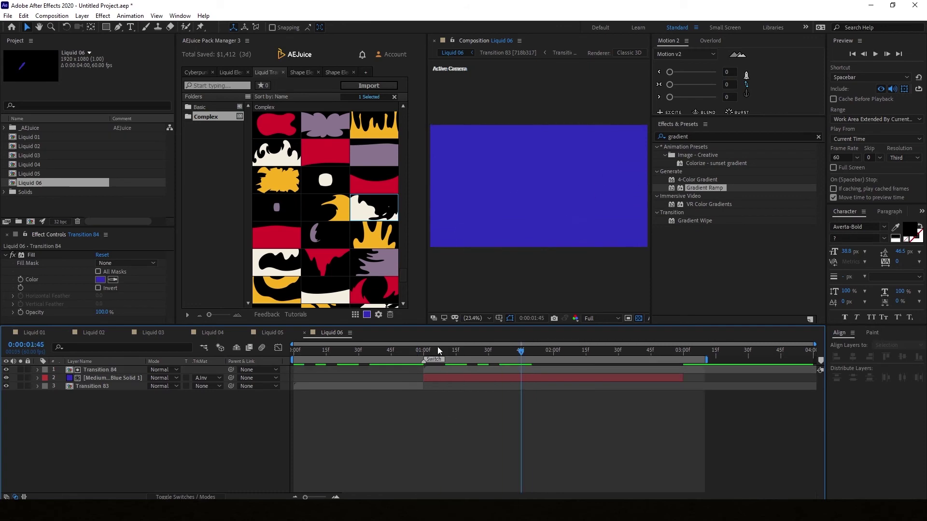
{"action": "key", "text": "space"}
Save the project as '6 Free Liquid Transitions Pack #2 Ae' in the stinger pack folder, then scrub Liquid 06.
{"action": "key", "text": "ctrl+s"}
{"action": "double_click", "coordinate": [341, 127]}
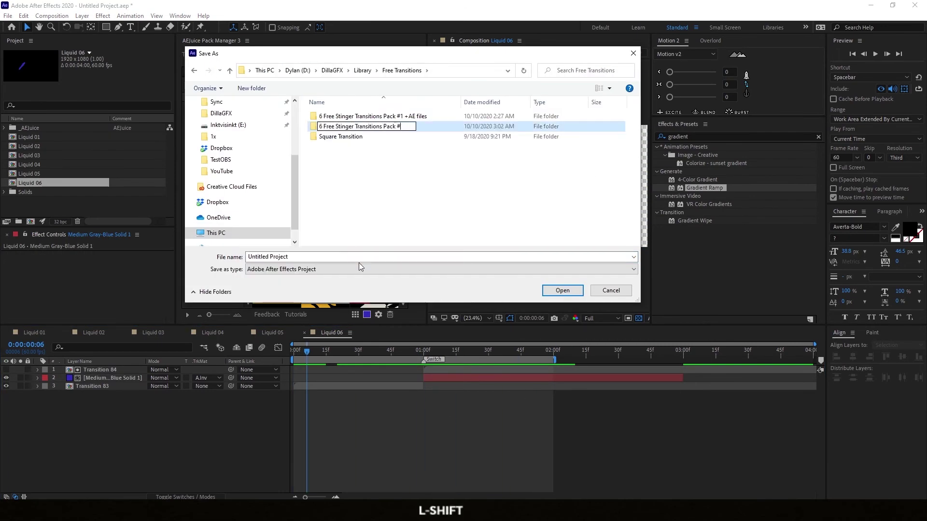
{"action": "key", "text": "BackSpace"}
{"action": "type", "text": "6 Free Liquid Transitions Pack #2 Ae"}
{"action": "key", "text": "Return"}
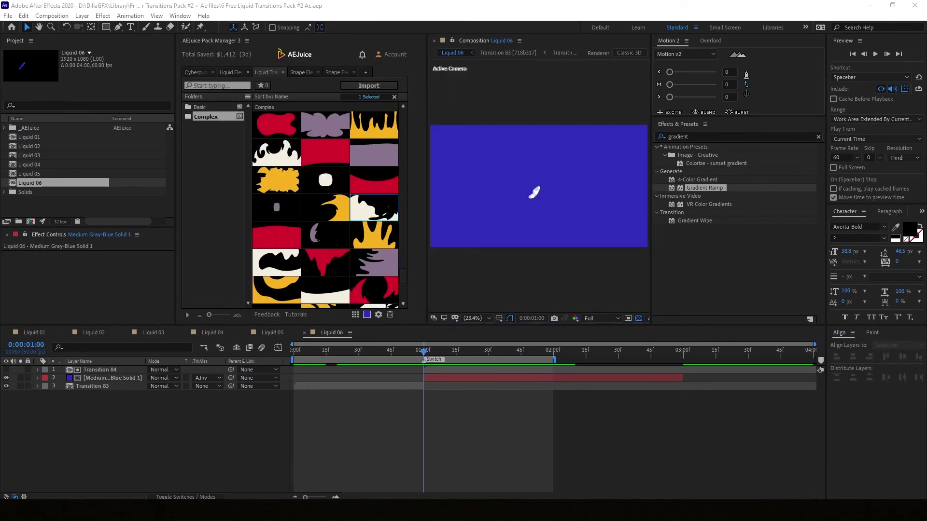
{"action": "left_click", "coordinate": [438, 442]}
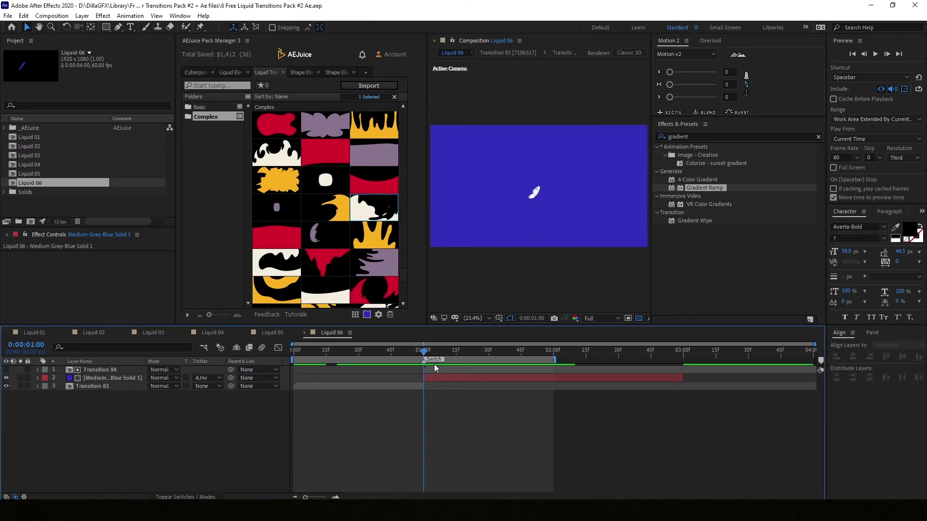
{"action": "left_click_drag", "start_coordinate": [428, 350], "coordinate": [499, 352]}
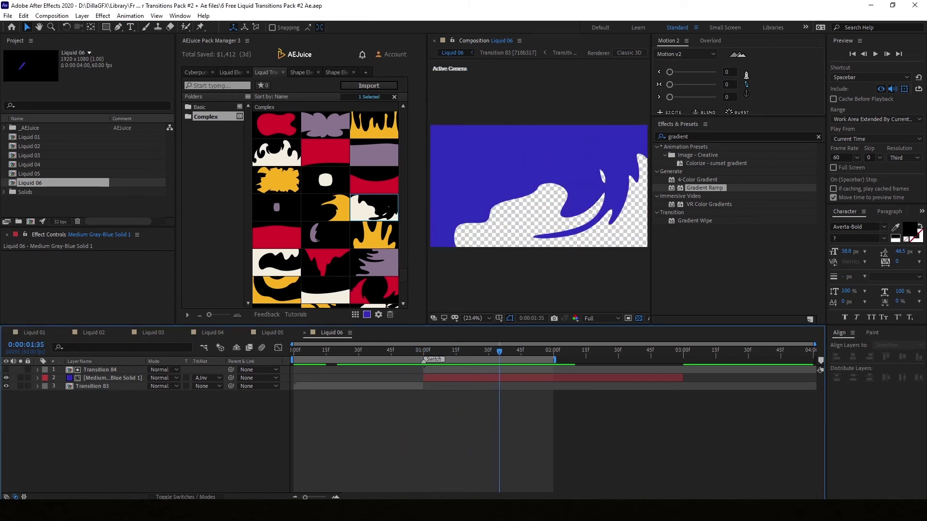
Add Liquid 06 to the Render Queue with a QuickTime output module using RGB + Alpha channels.
{"action": "left_click", "coordinate": [52, 16]}
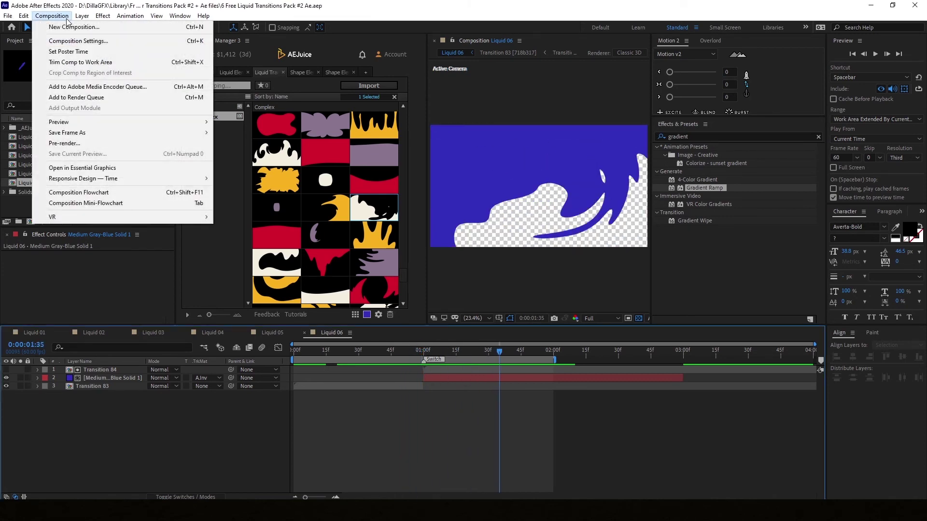
{"action": "left_click", "coordinate": [87, 96]}
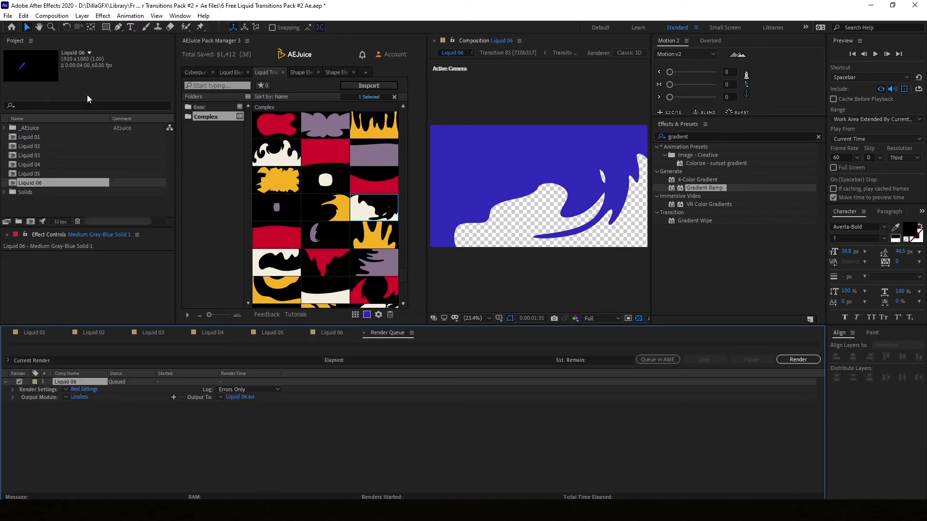
{"action": "left_click", "coordinate": [79, 397]}
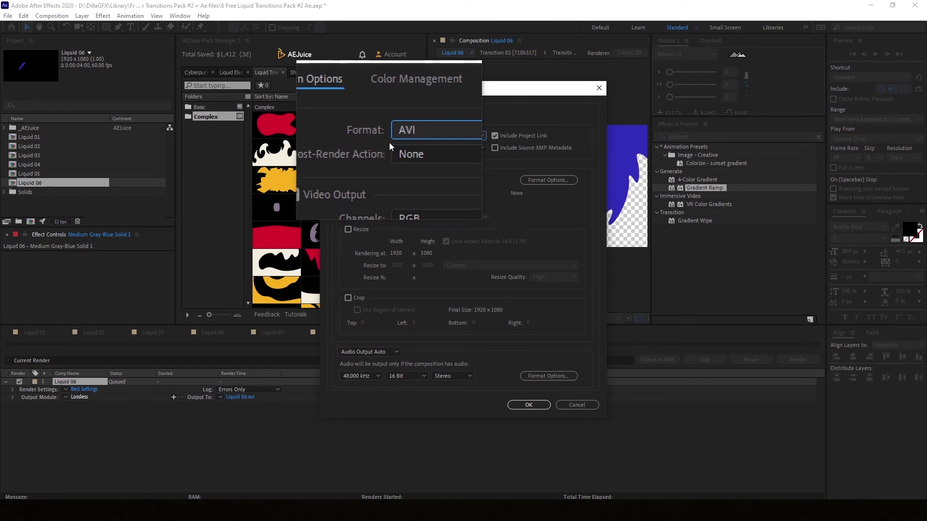
{"action": "left_click", "coordinate": [420, 146]}
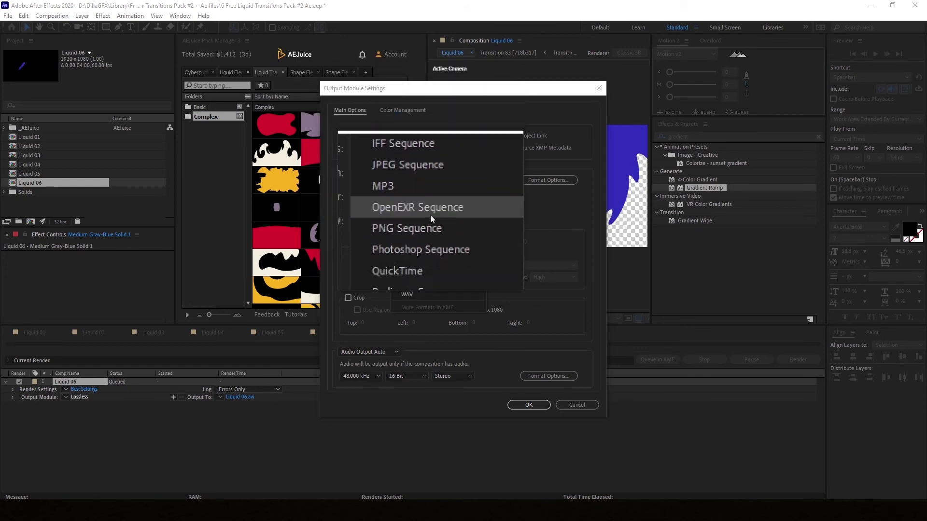
{"action": "left_click", "coordinate": [423, 242]}
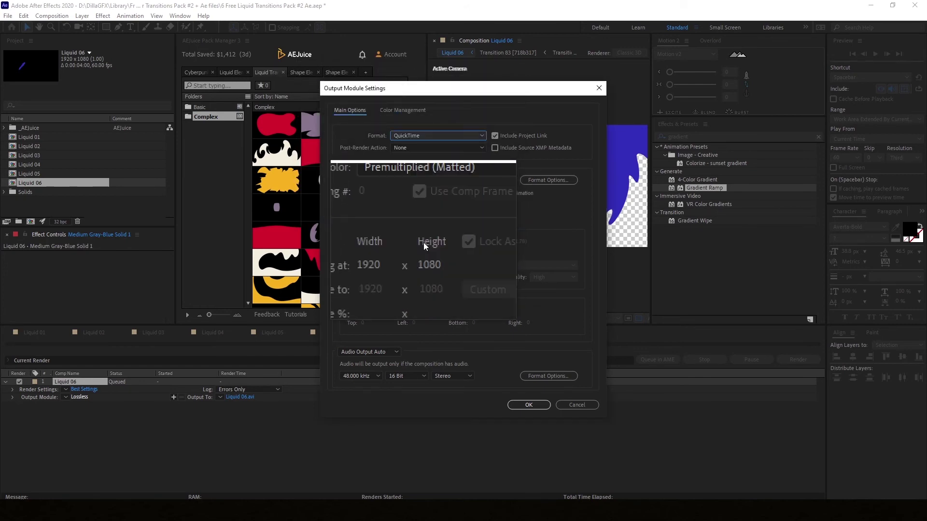
{"action": "left_click", "coordinate": [427, 181]}
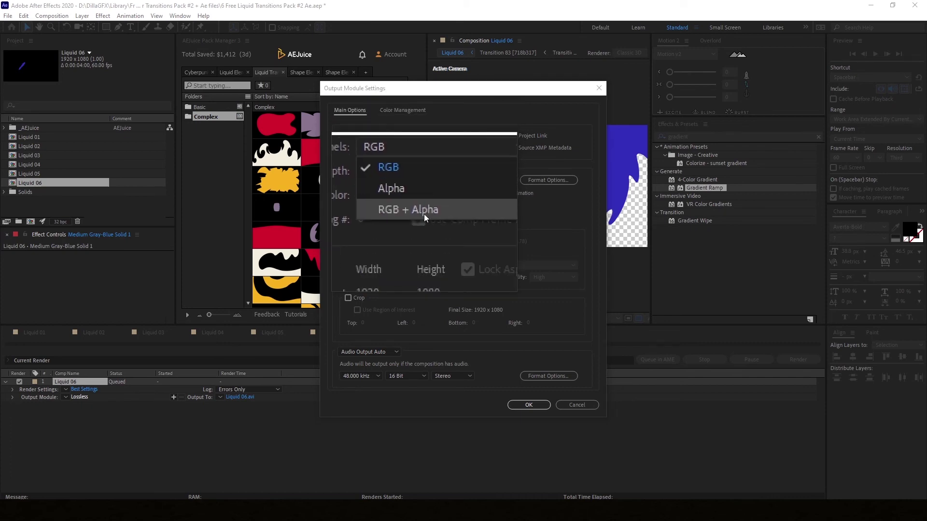
{"action": "left_click", "coordinate": [423, 213]}
{"action": "key", "text": "super+Escape"}
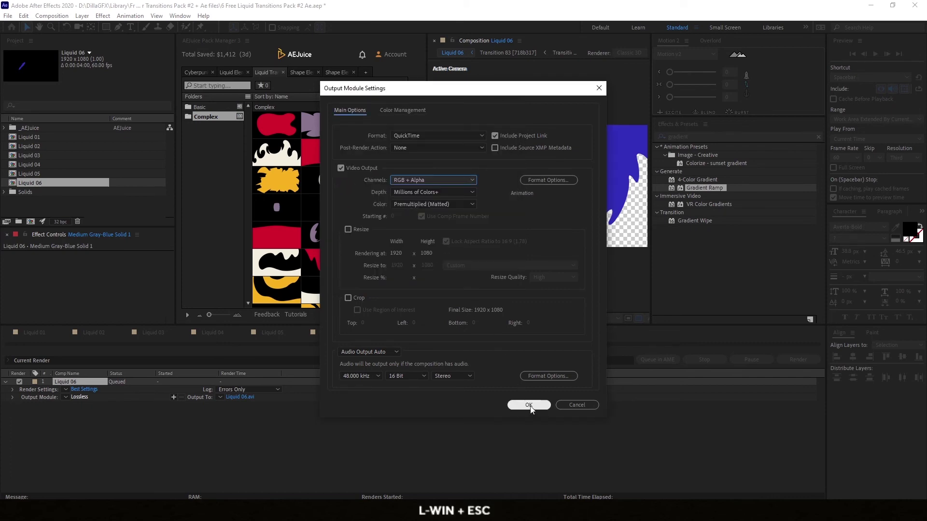
{"action": "left_click", "coordinate": [529, 405]}
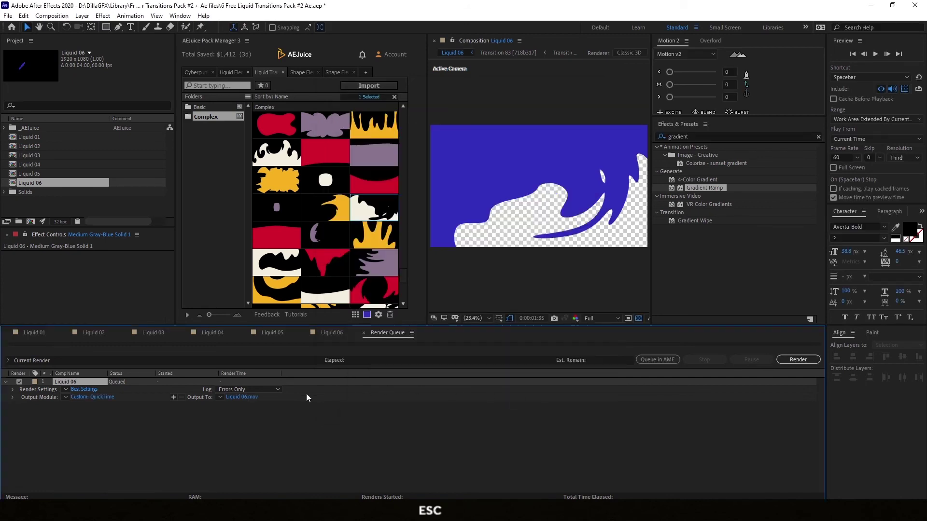
Output Liquid 06.mov to DillaGFX\Library\Free Transitions\6 Free Stinger Transitions Pack #2 + Ae files and render it.
{"action": "left_click", "coordinate": [239, 398]}
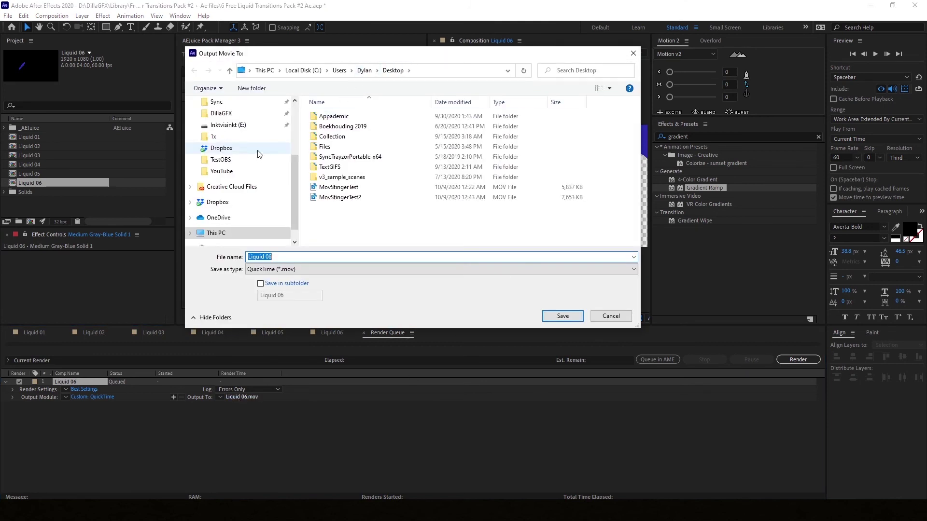
{"action": "left_click", "coordinate": [223, 113]}
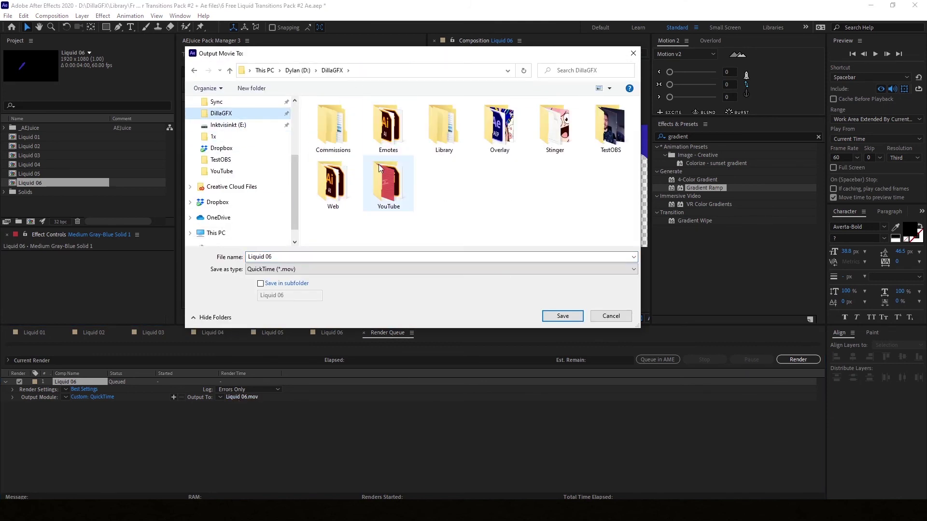
{"action": "double_click", "coordinate": [453, 124]}
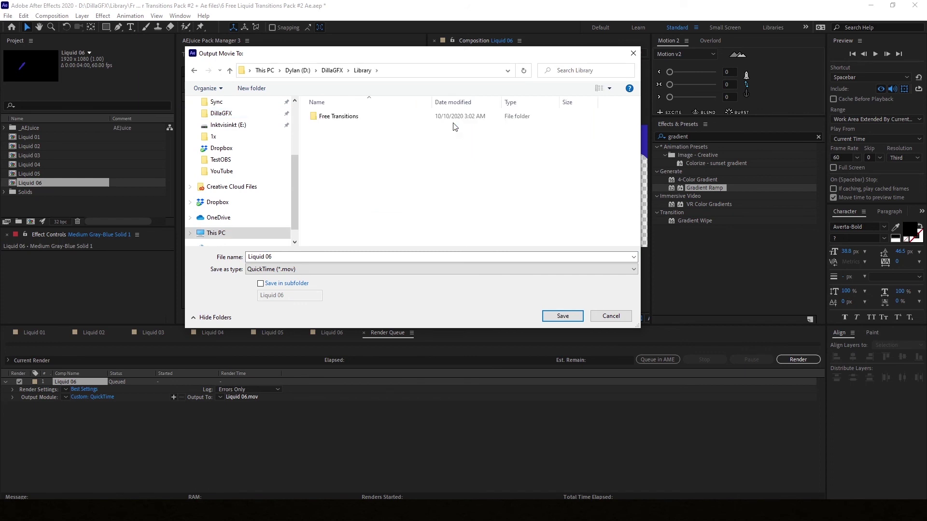
{"action": "double_click", "coordinate": [351, 117]}
{"action": "double_click", "coordinate": [419, 127]}
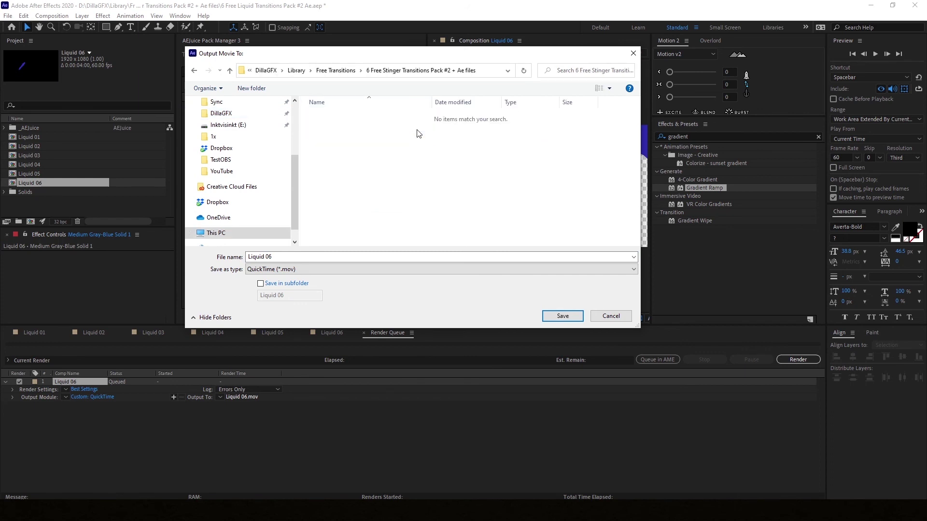
{"action": "left_click", "coordinate": [275, 257]}
{"action": "left_click", "coordinate": [563, 316]}
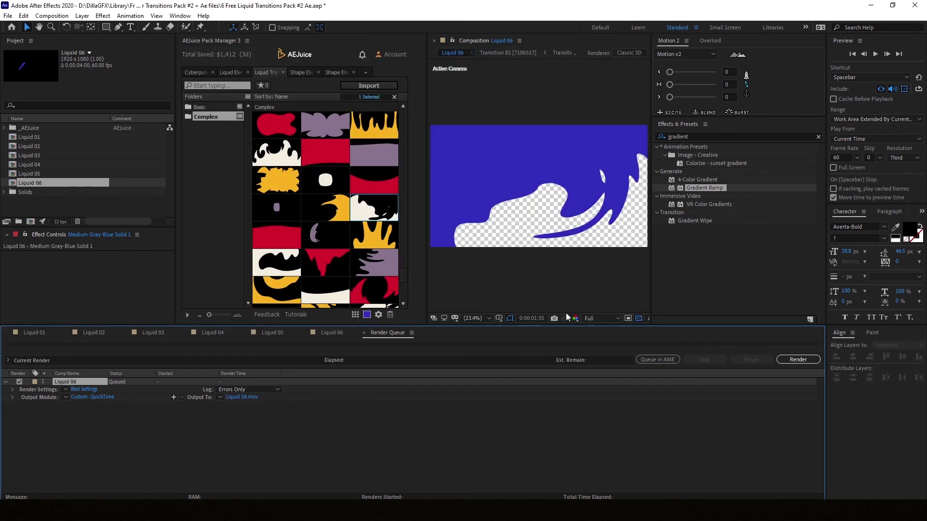
{"action": "left_click", "coordinate": [805, 361]}
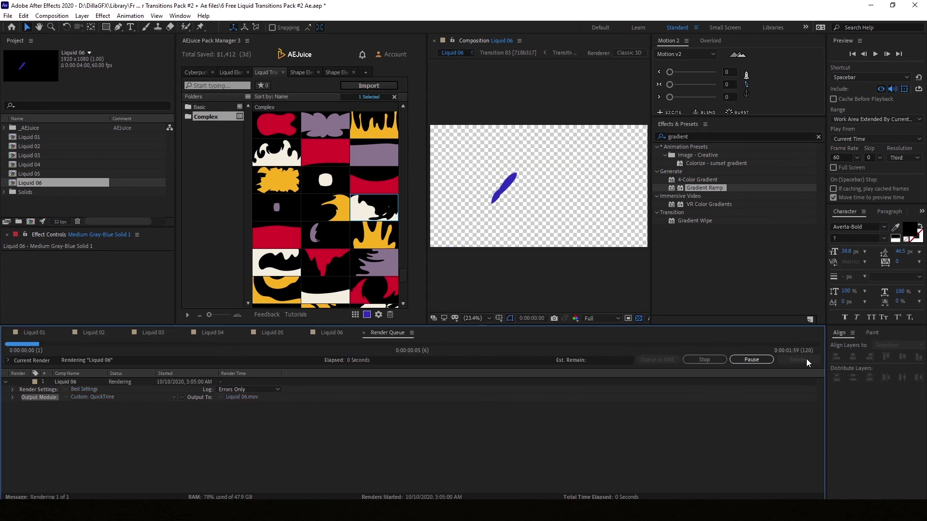